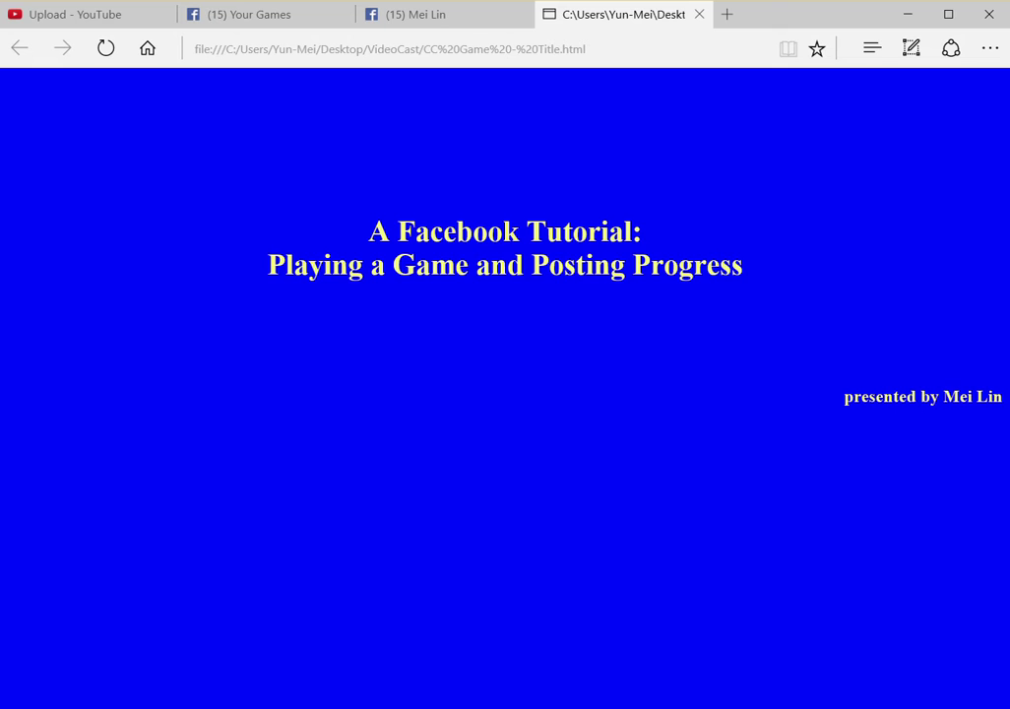
- Switch to the Facebook profile timeline and examine the posts that the Criminal Case game published there
click(459, 9)
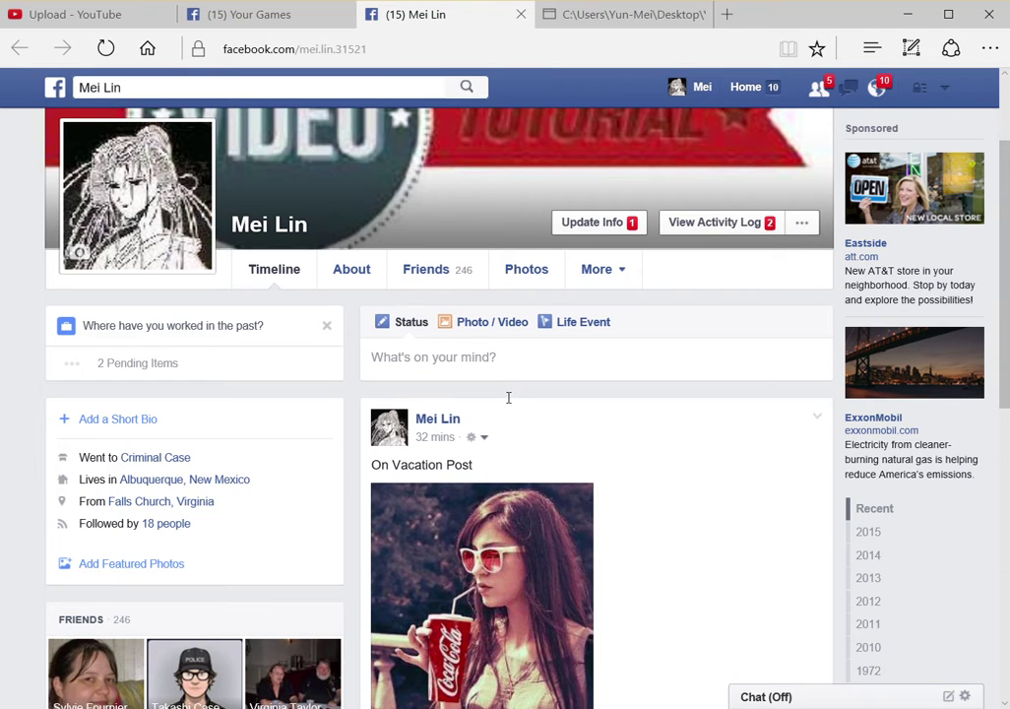
scroll(710, 471, down, 10)
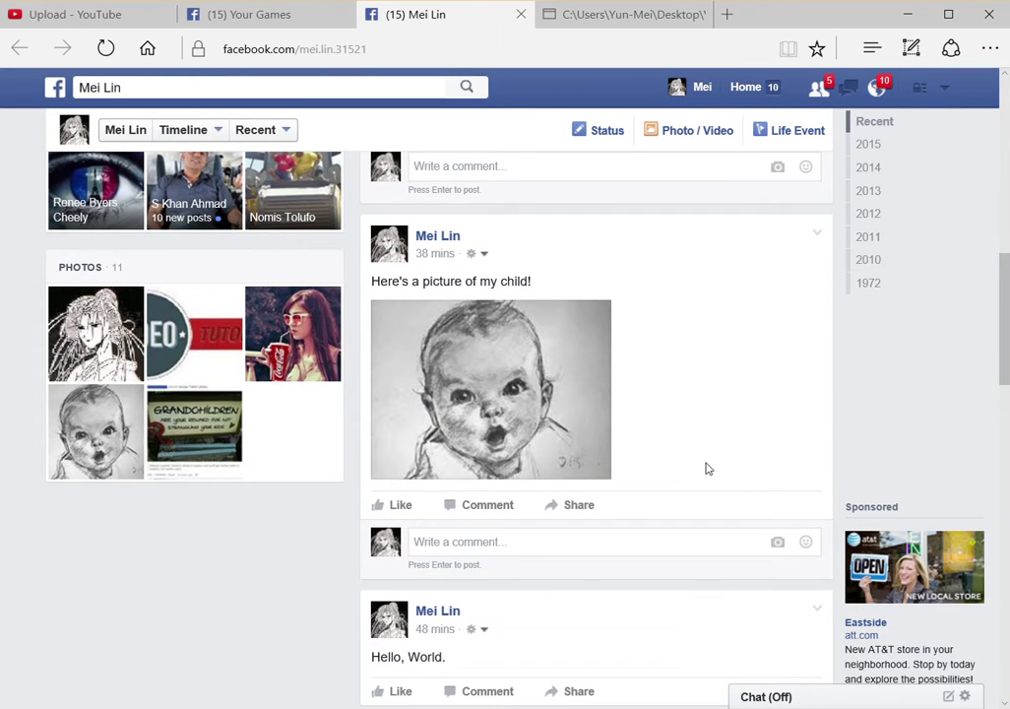
scroll(707, 472, down, 5)
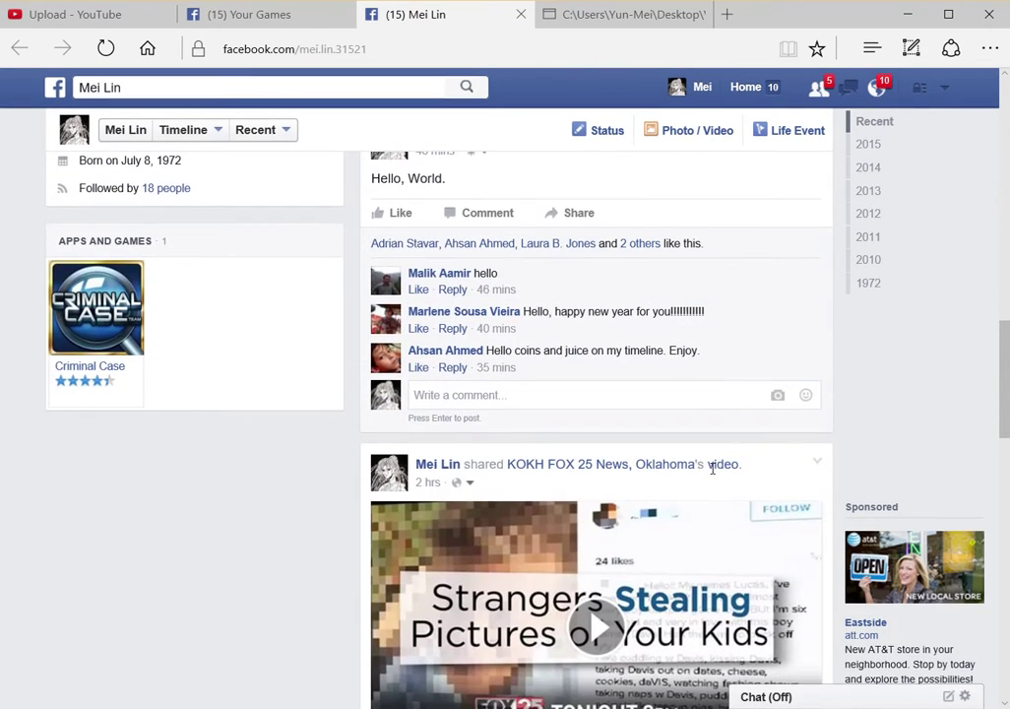
scroll(706, 468, down, 6)
scroll(706, 466, down, 4)
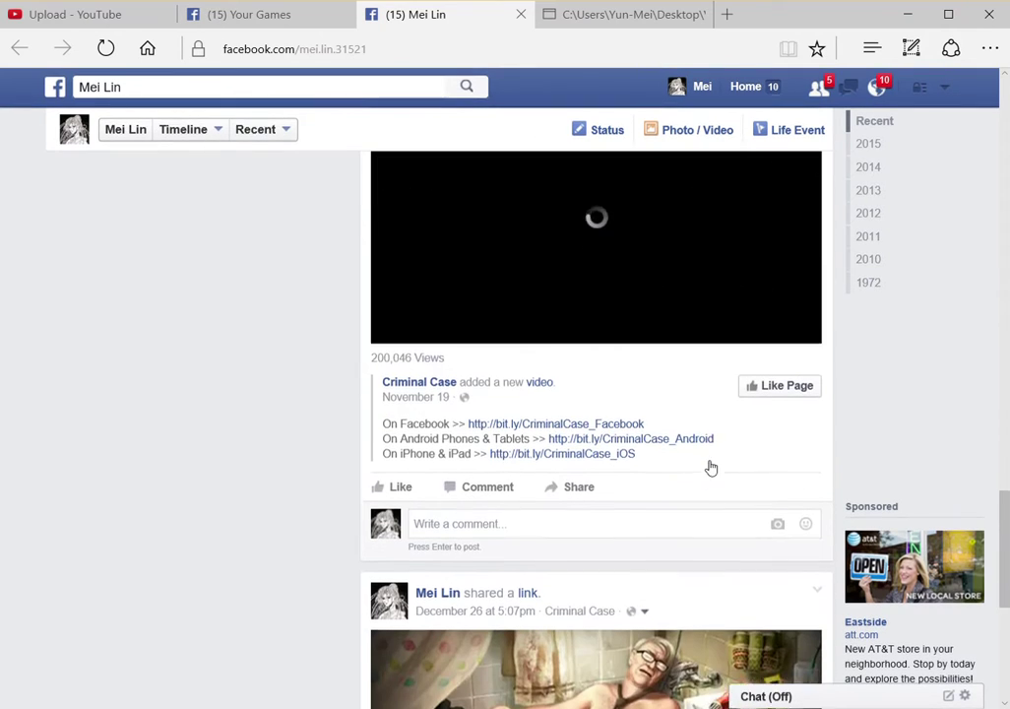
scroll(706, 463, down, 1)
scroll(705, 464, down, 2)
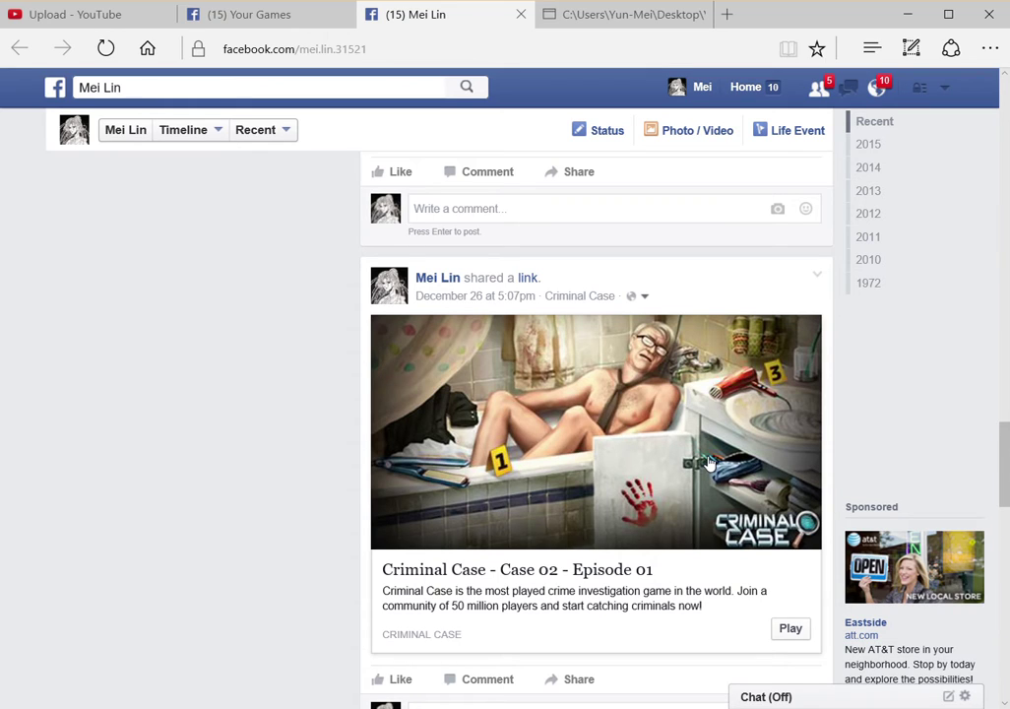
scroll(709, 460, down, 3)
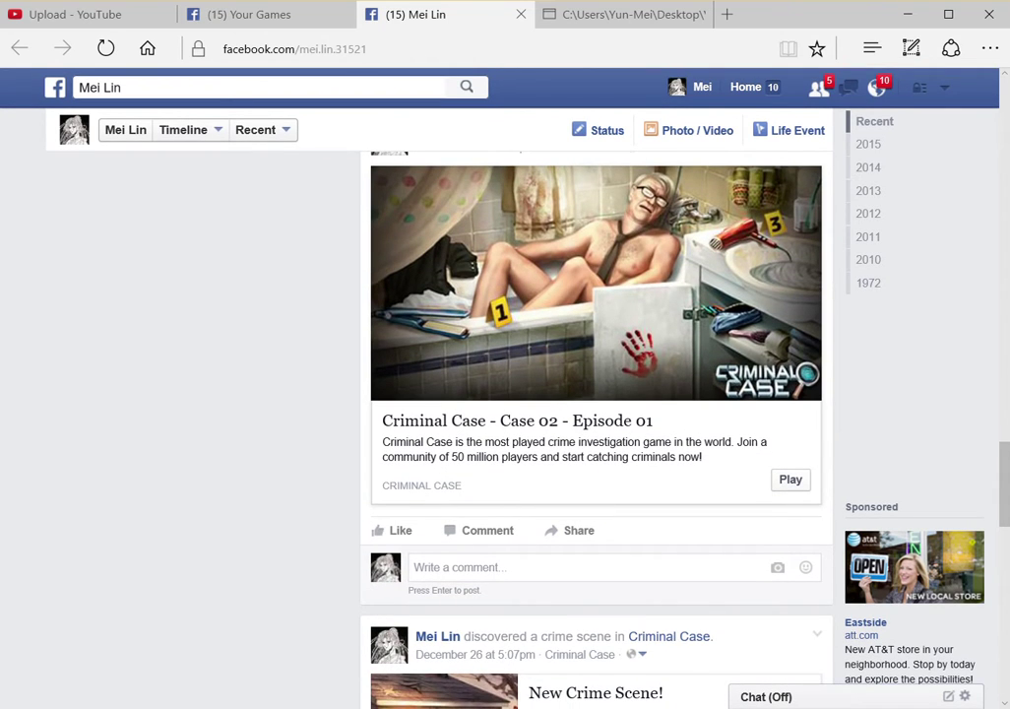
scroll(708, 464, down, 6)
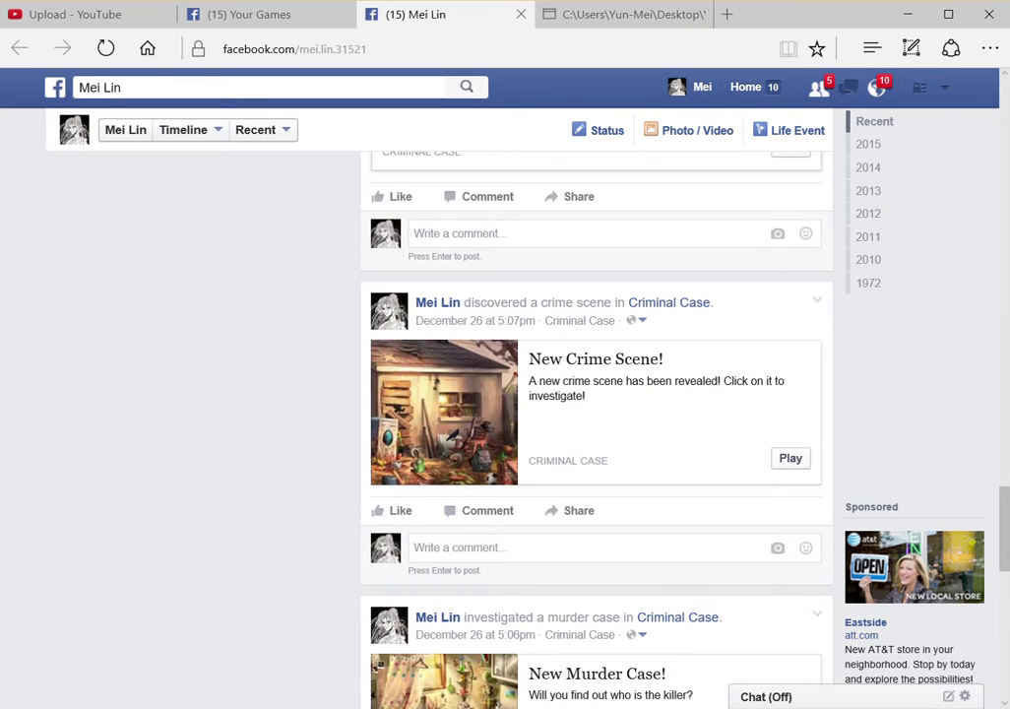
scroll(596, 394, down, 4)
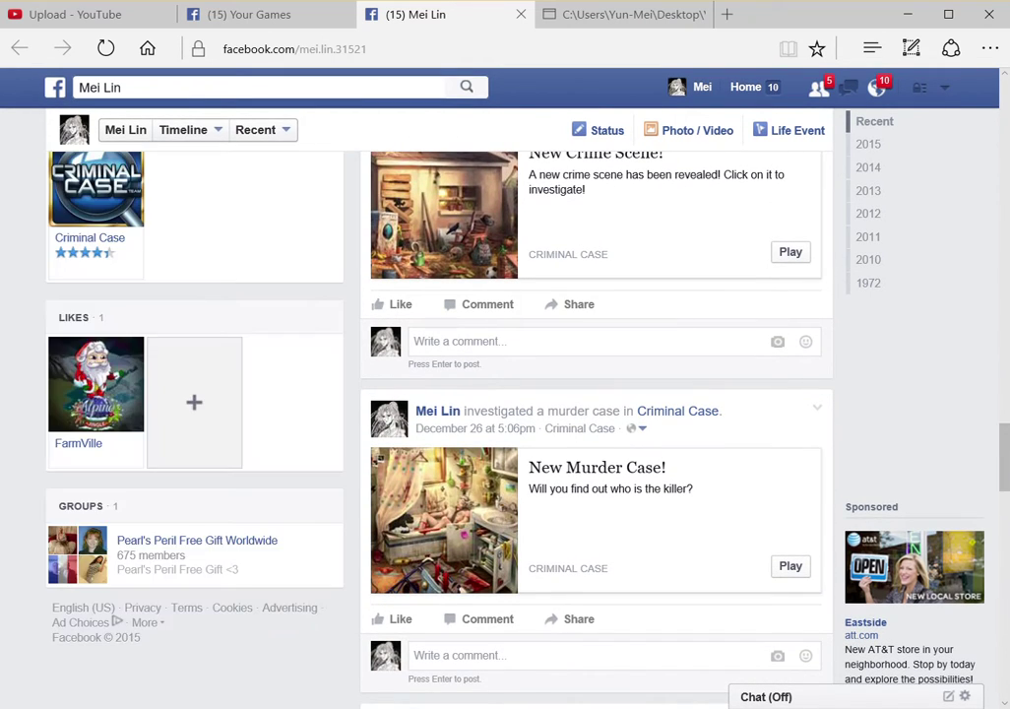
scroll(706, 463, down, 8)
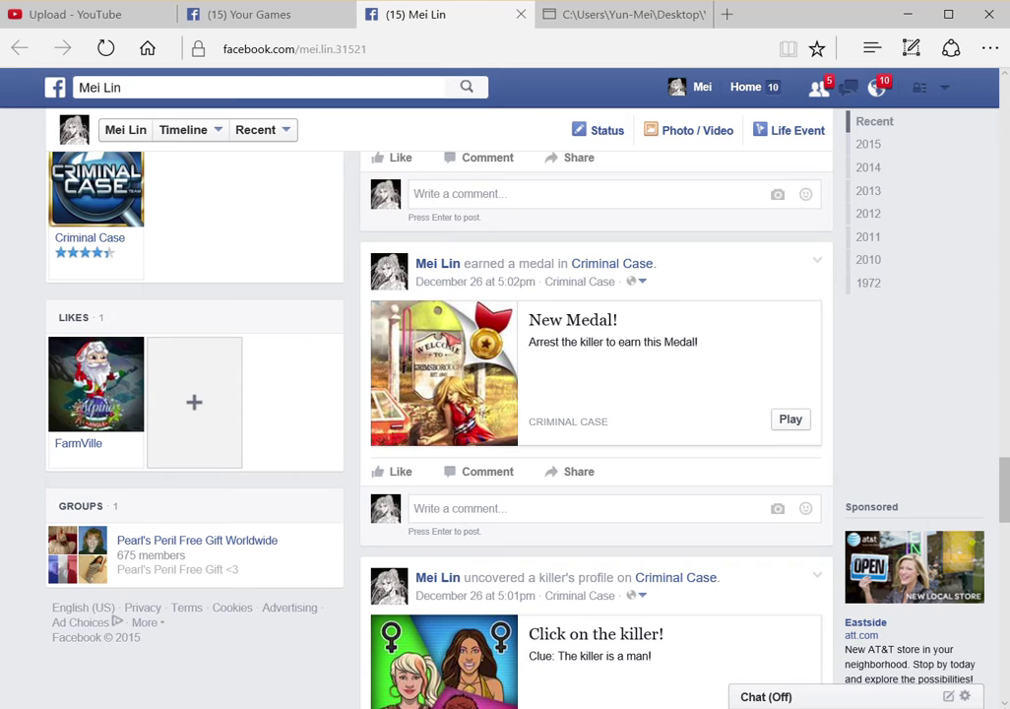
scroll(706, 463, down, 3)
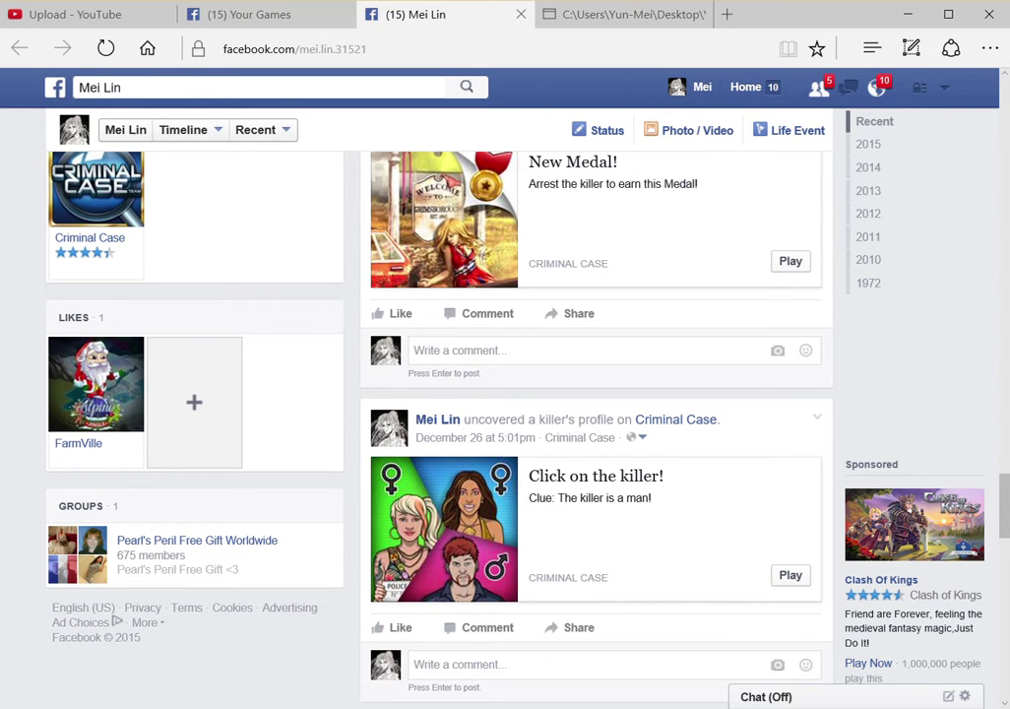
scroll(707, 463, down, 5)
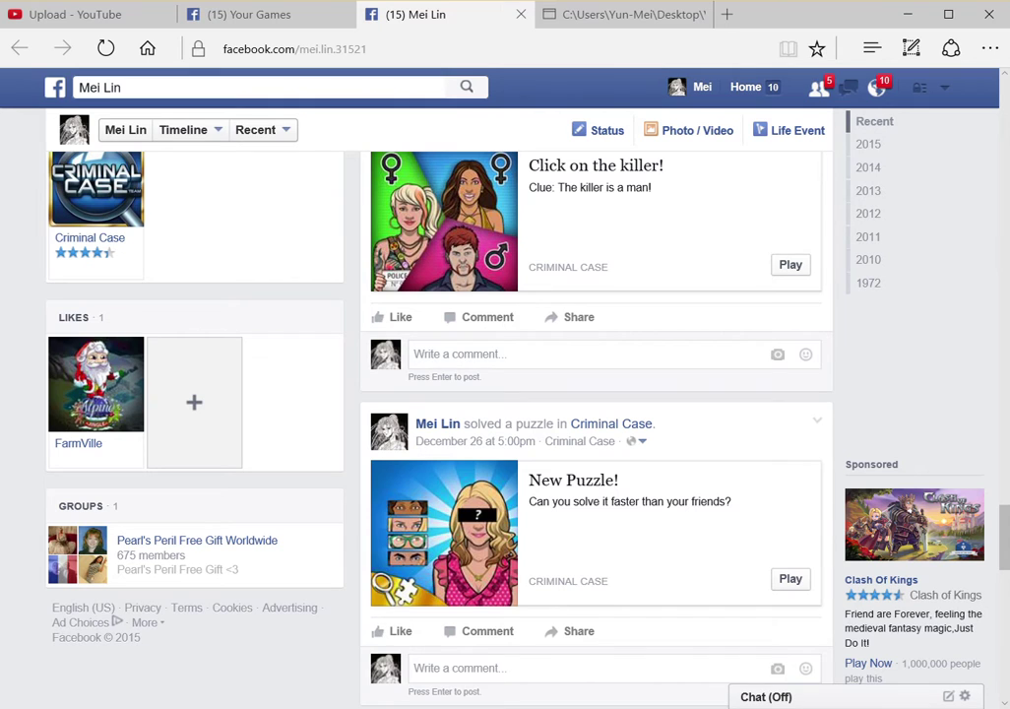
- Go back over the Criminal Case posts and examine the puzzle, shared Orange Juice and Bloody Sink clue entries
scroll(590, 423, up, 3)
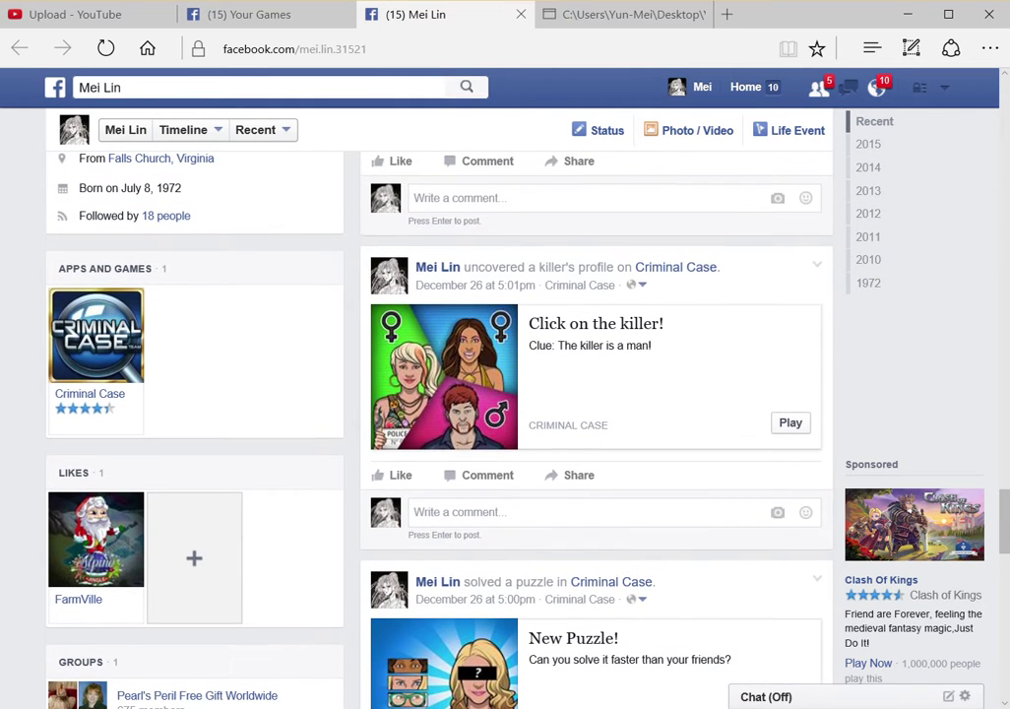
scroll(591, 423, up, 5)
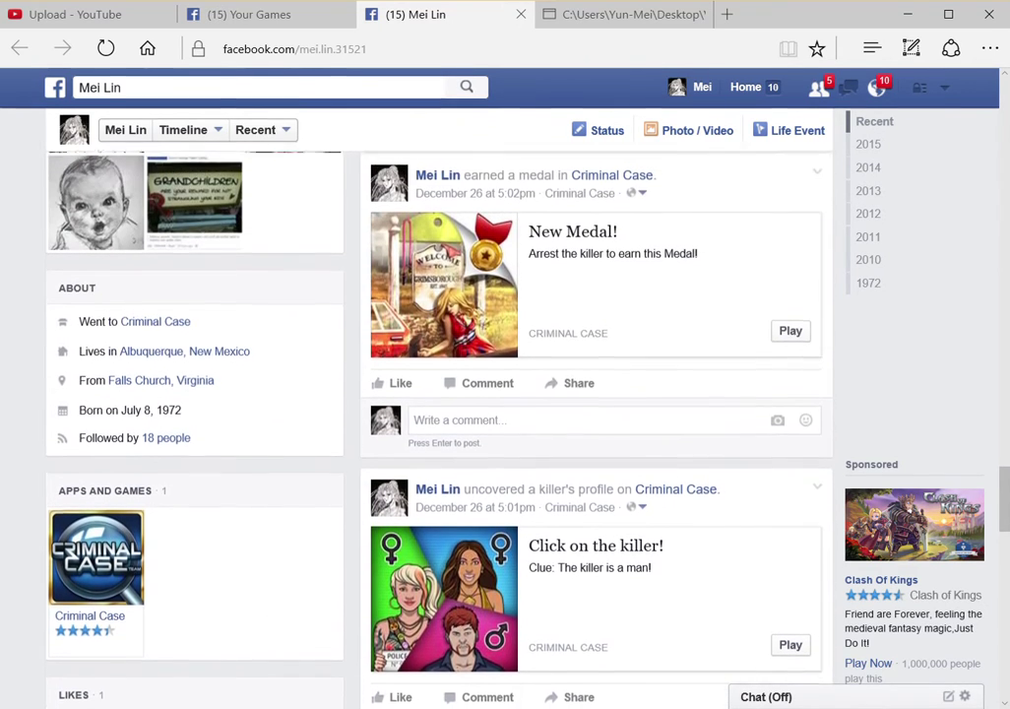
scroll(590, 424, up, 1)
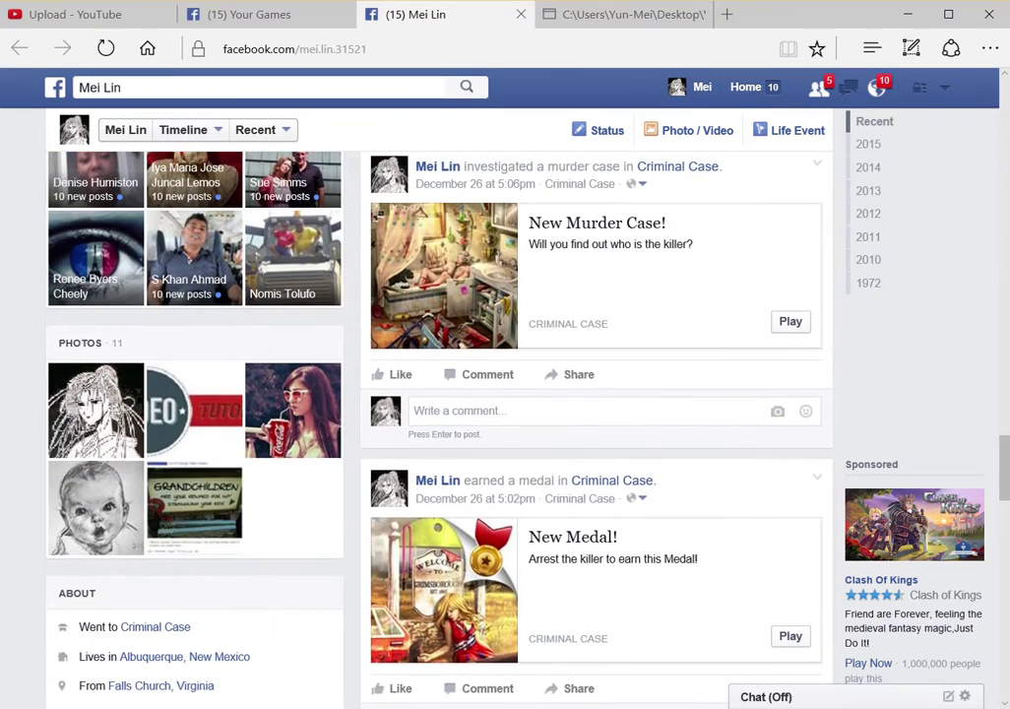
scroll(591, 424, up, 4)
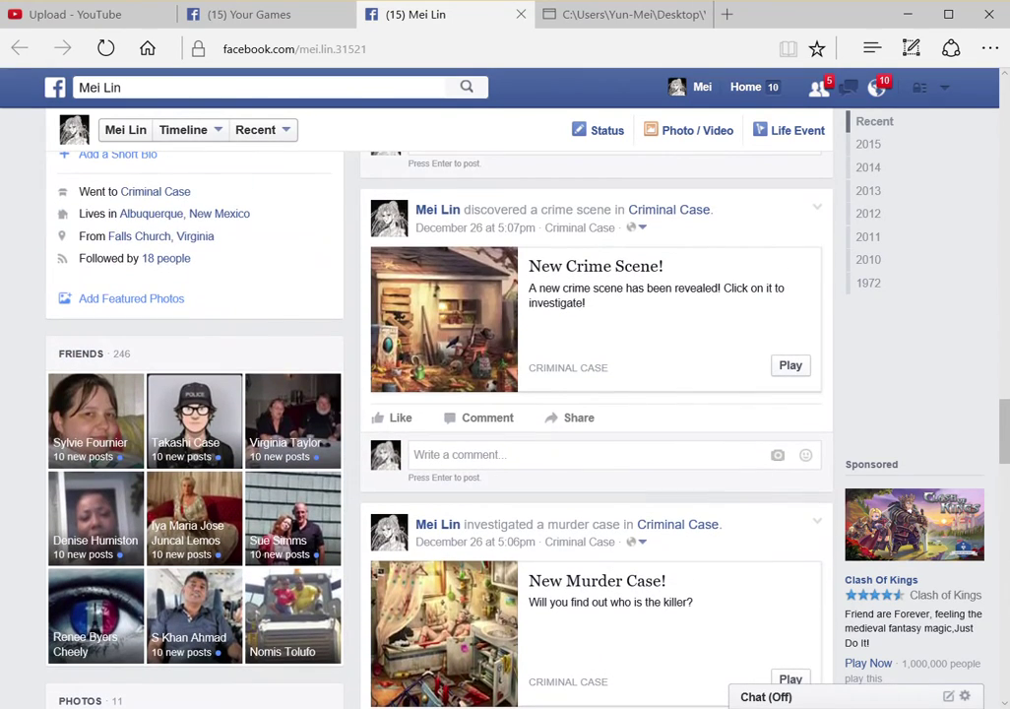
scroll(591, 423, down, 8)
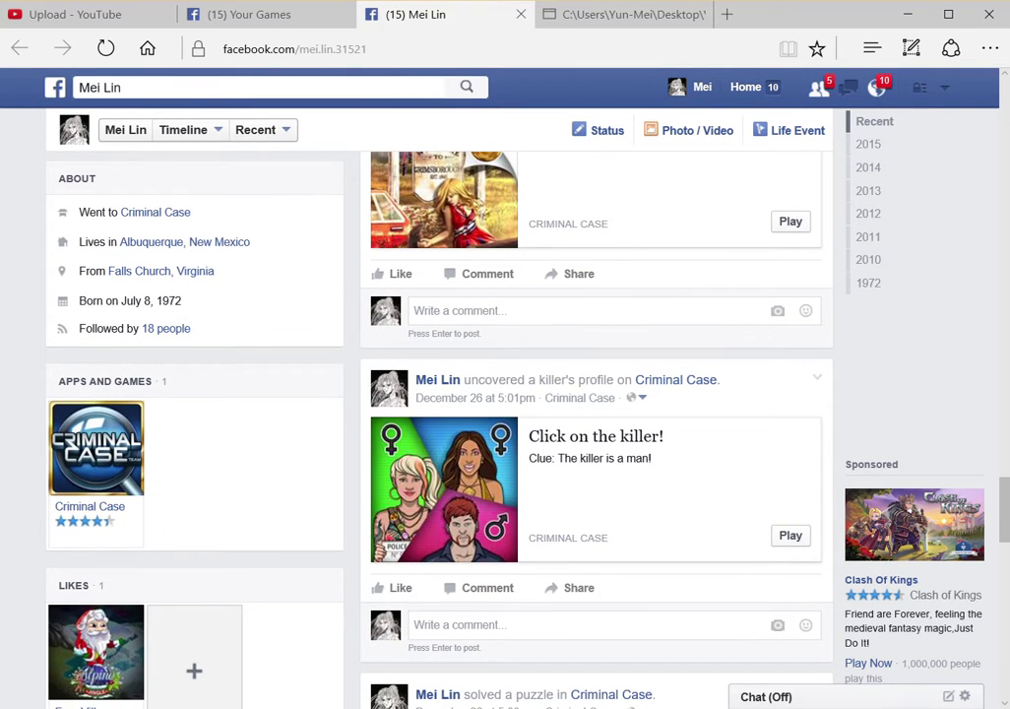
scroll(591, 423, down, 4)
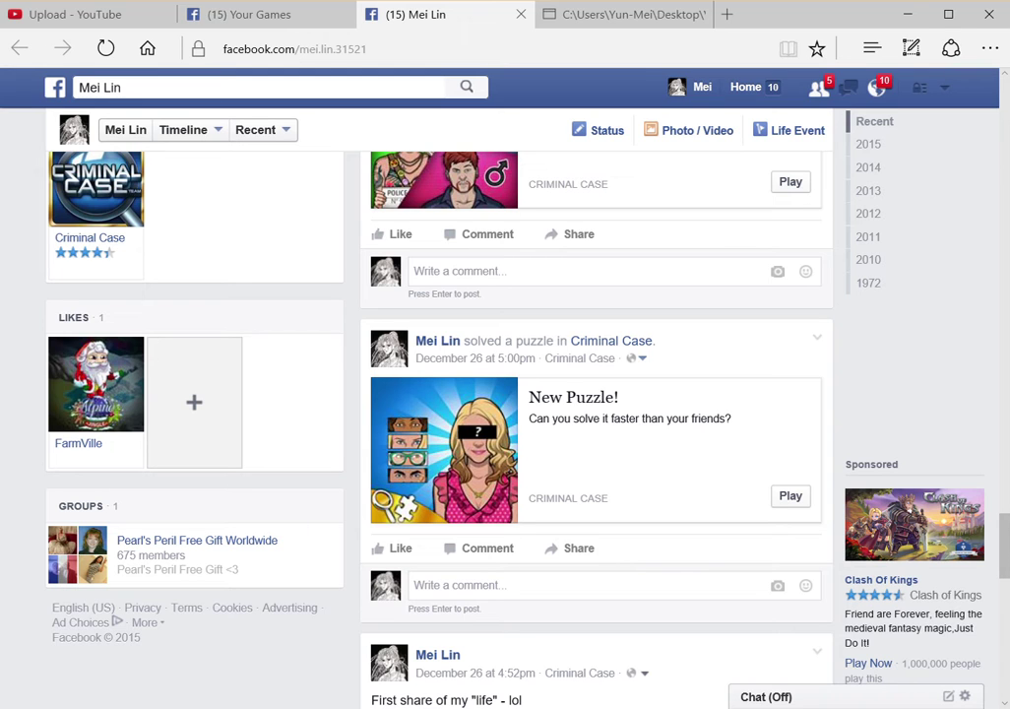
scroll(595, 413, down, 5)
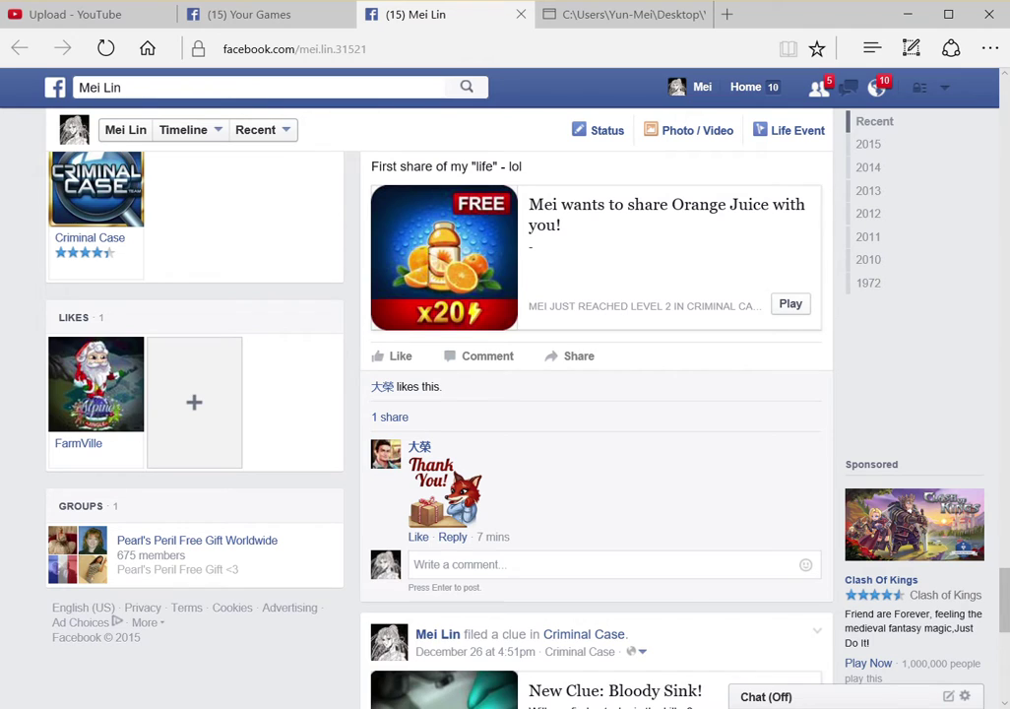
scroll(595, 424, down, 3)
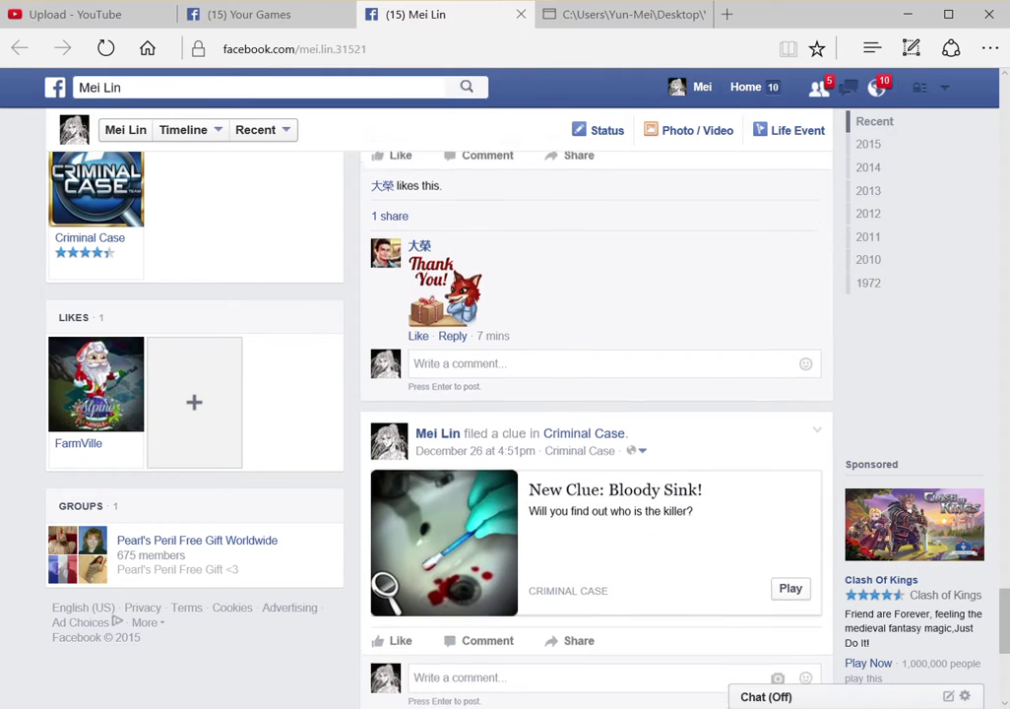
scroll(596, 423, up, 3)
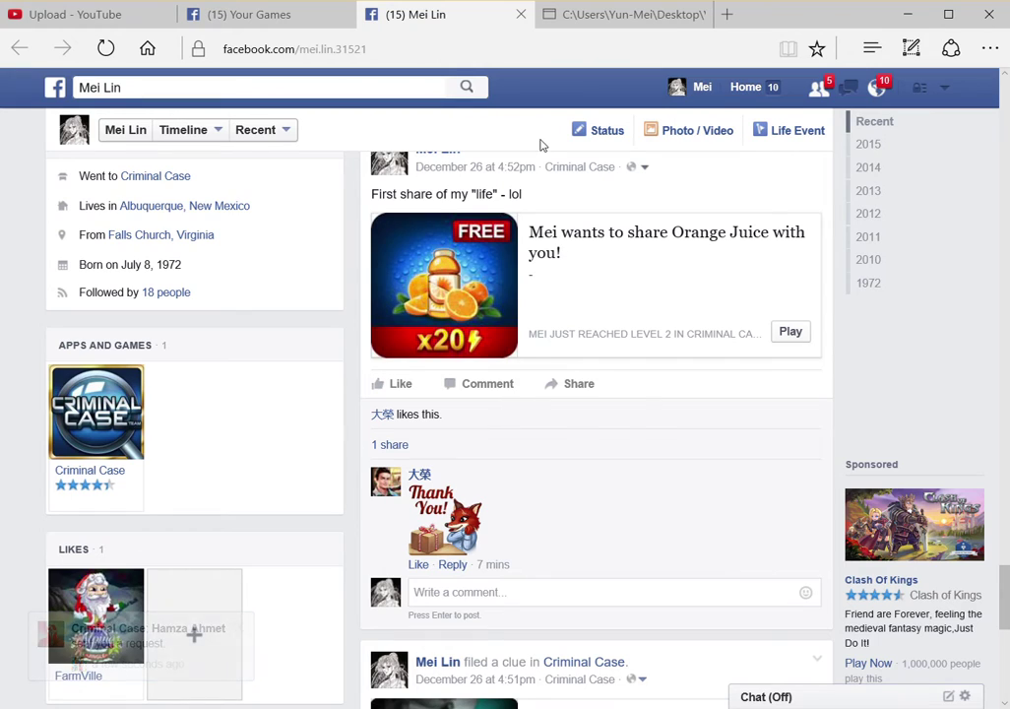
- Go from the timeline to the home page and bring up the Your Games page
click(748, 91)
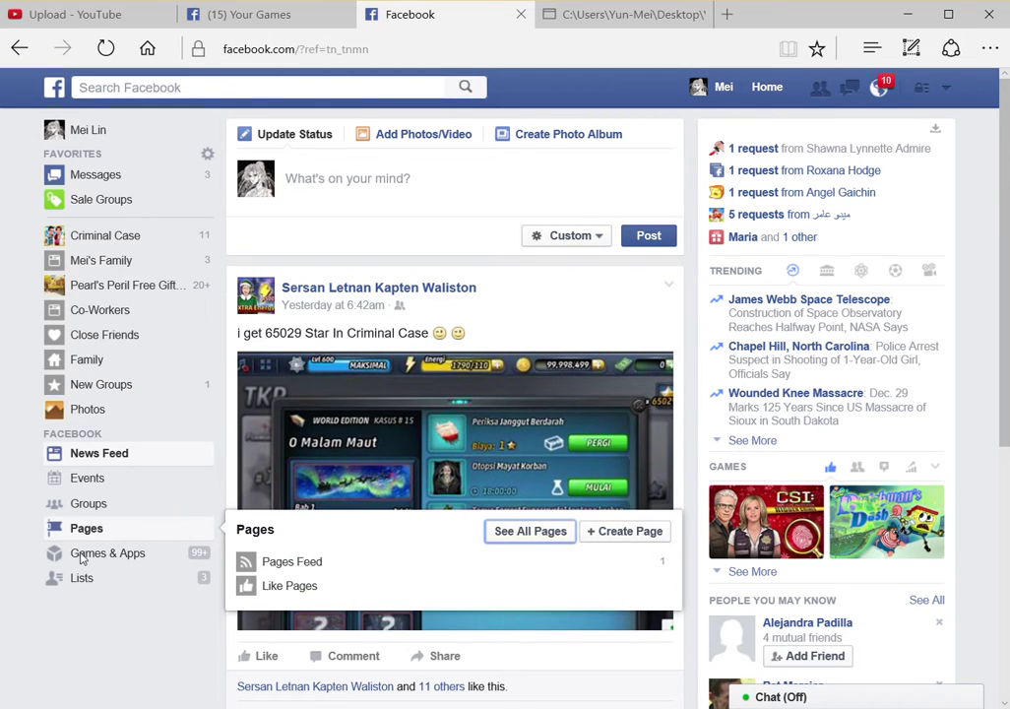
mouse_move(112, 567)
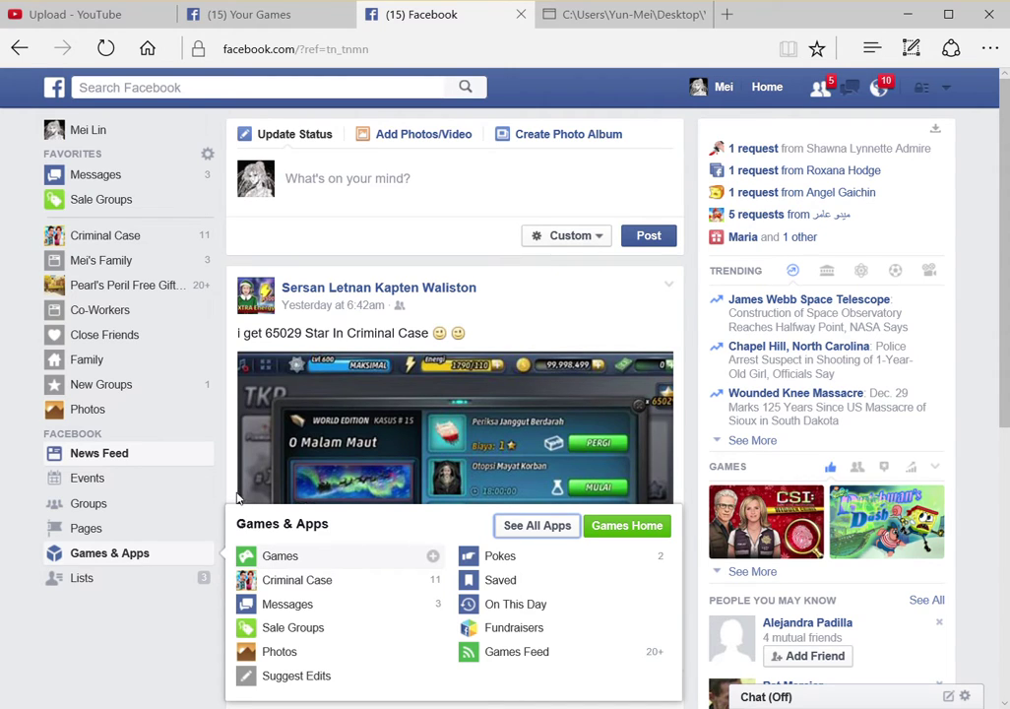
click(260, 558)
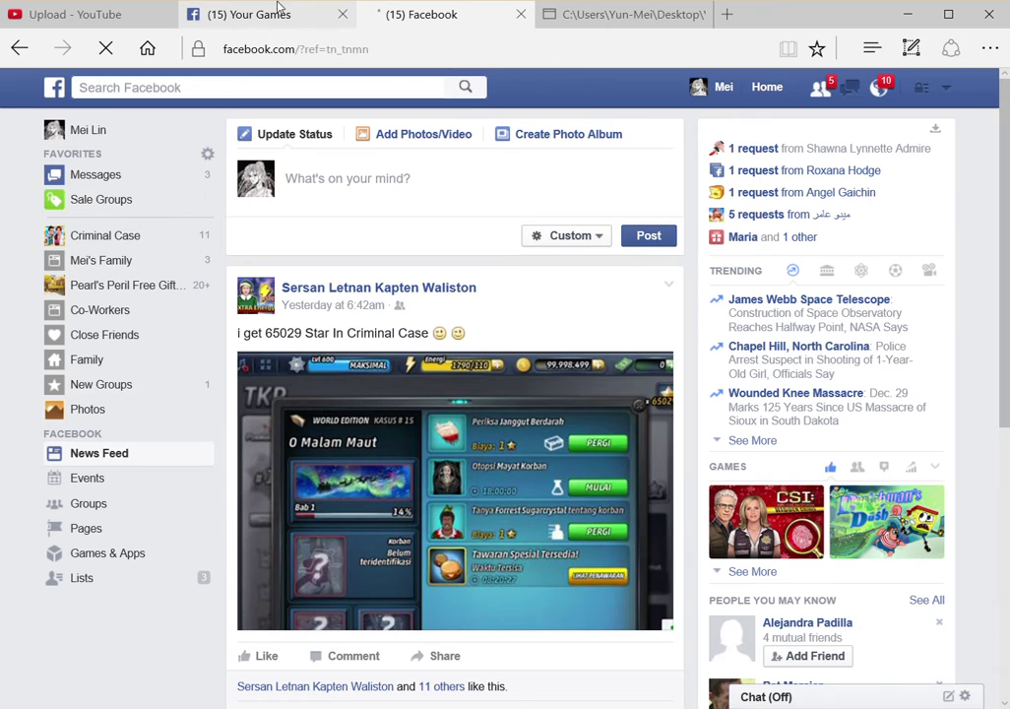
mouse_move(268, 29)
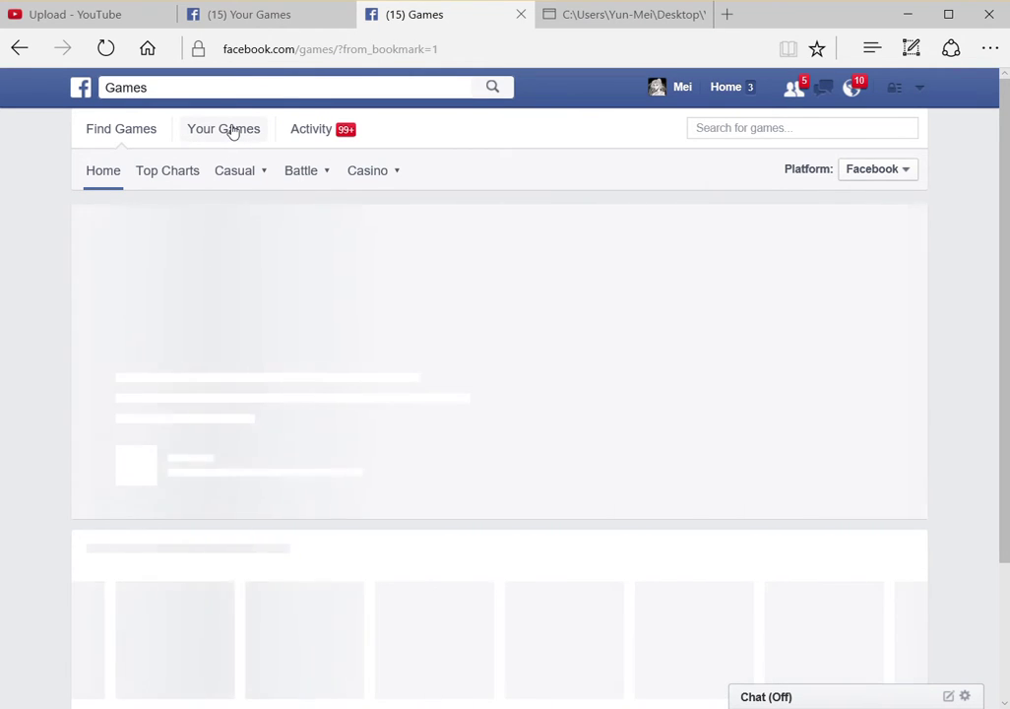
click(233, 132)
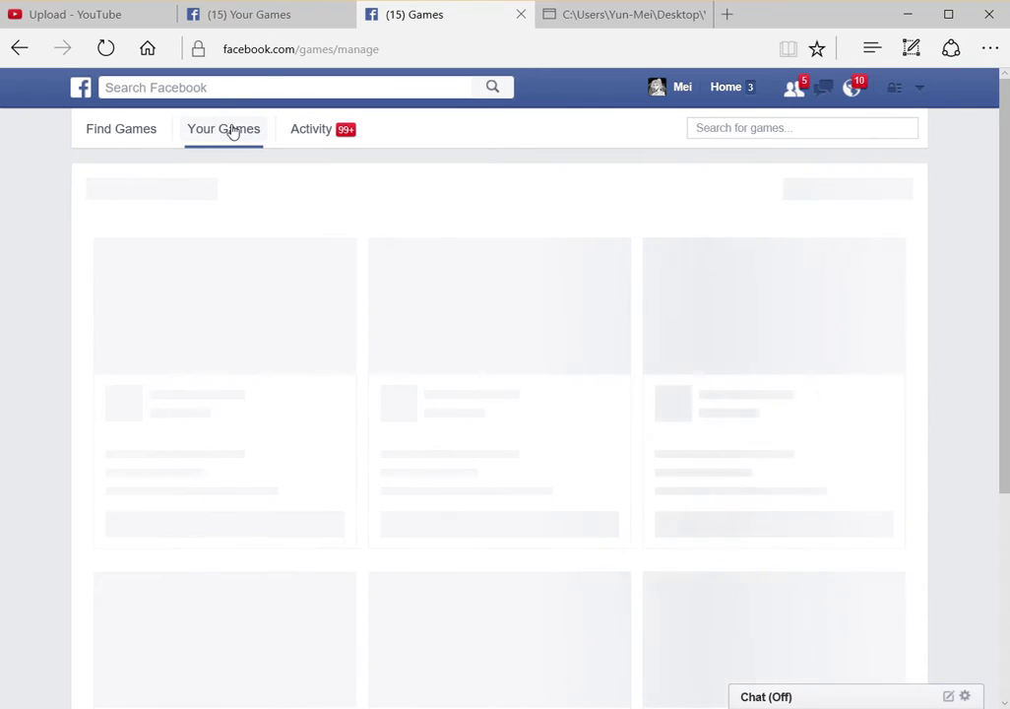
click(228, 22)
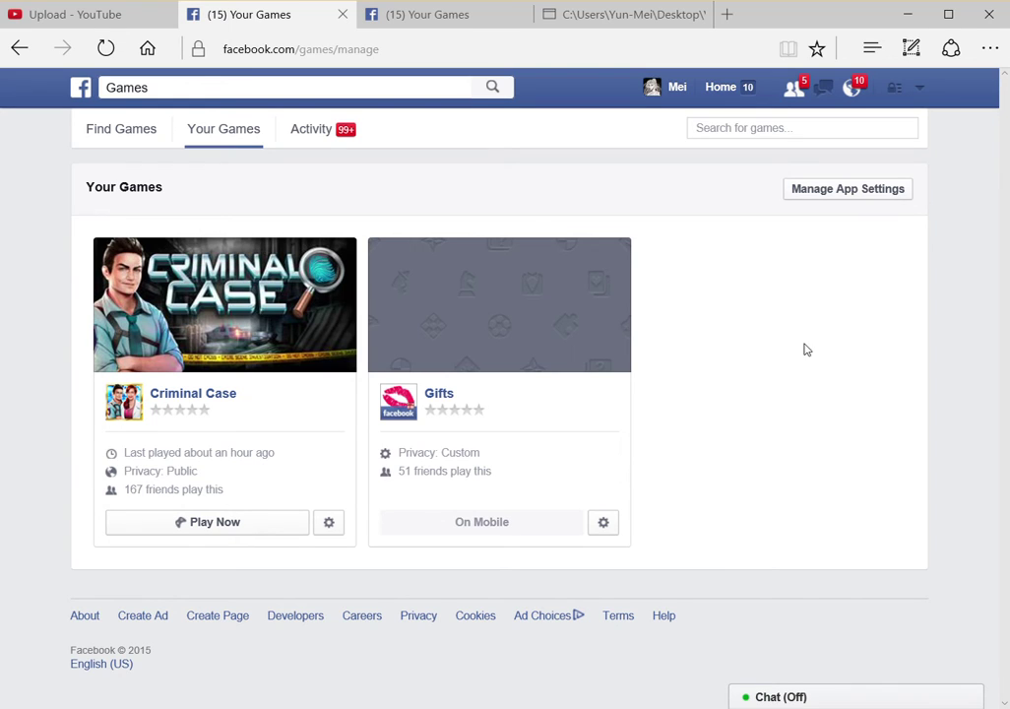
- Remove the Gifts app from the account's games
mouse_move(497, 305)
click(622, 246)
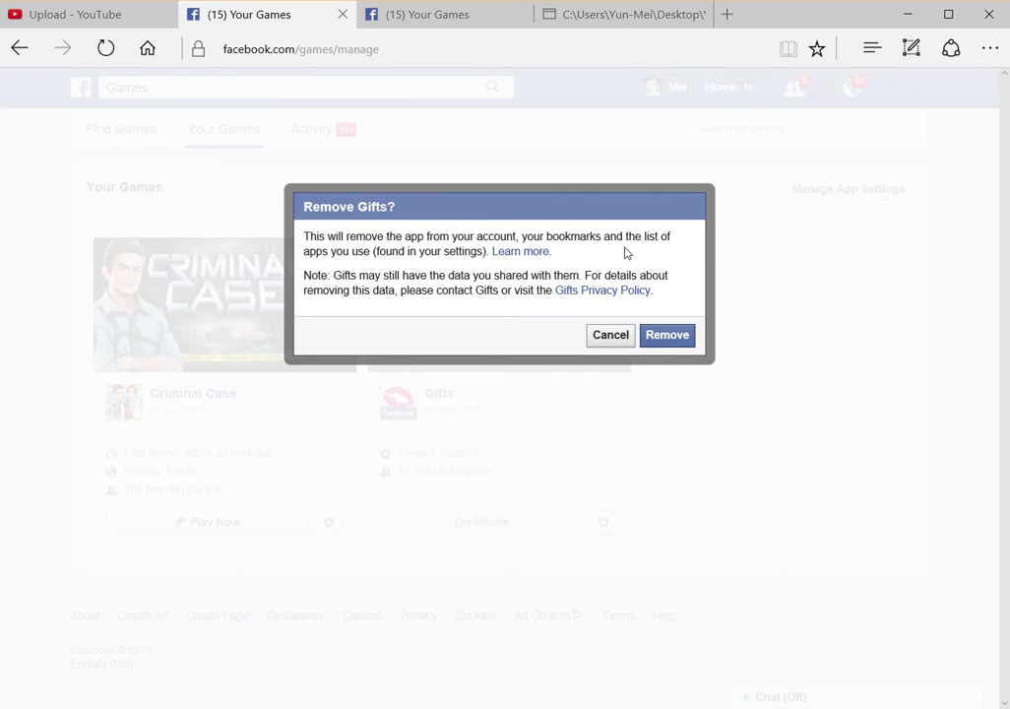
click(664, 336)
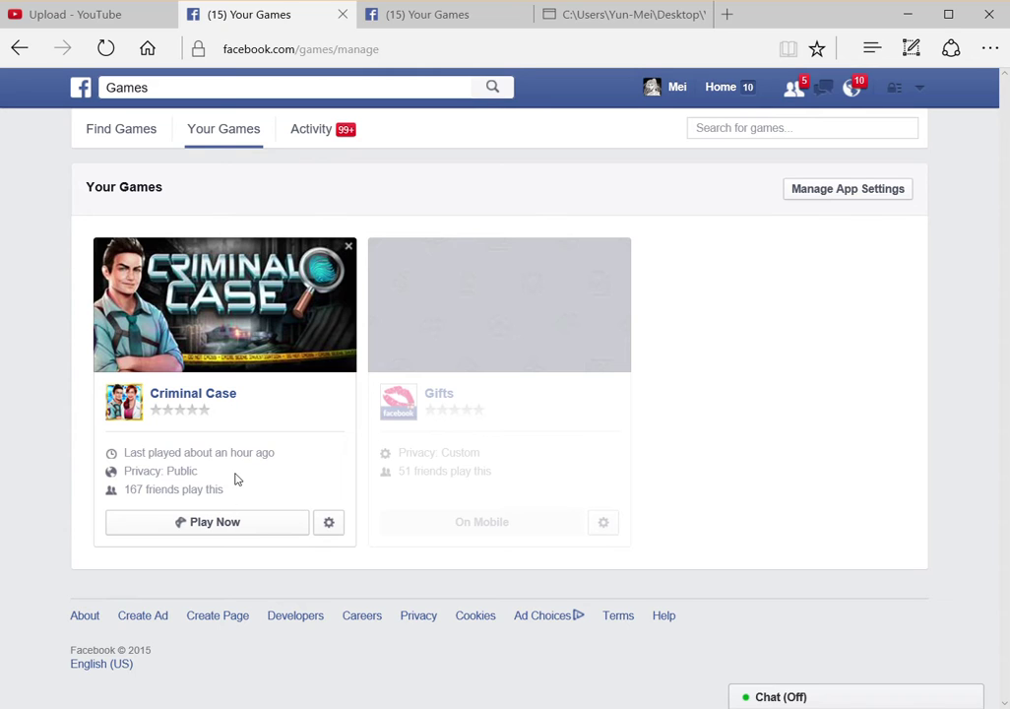
- Turn off Criminal Case's Post permission in its app settings and save the change
click(330, 525)
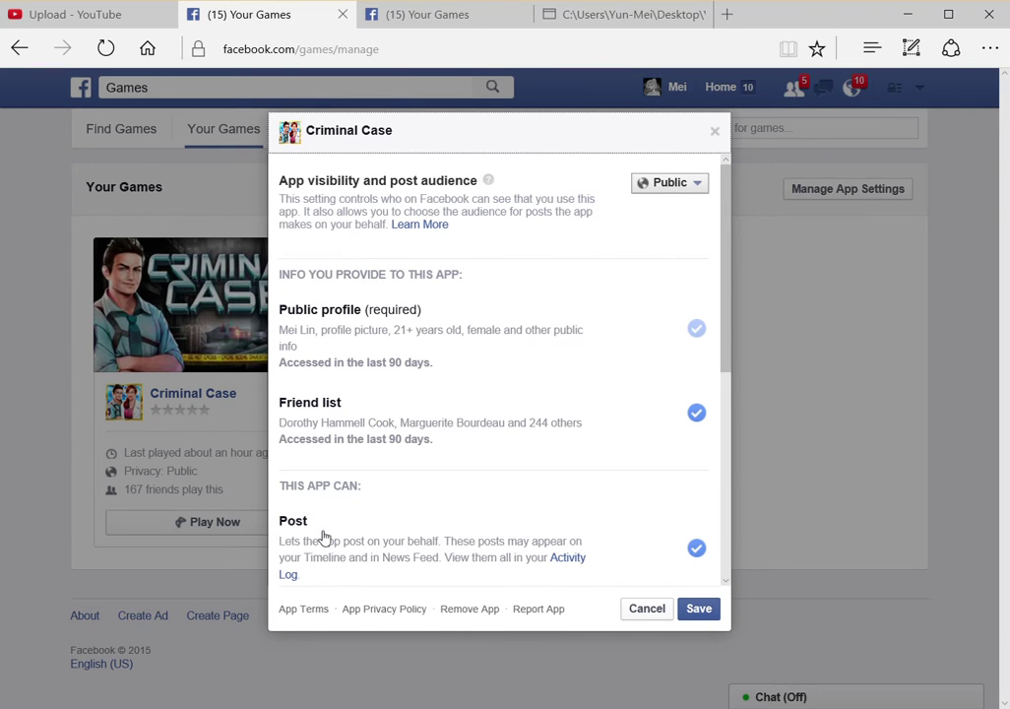
click(697, 549)
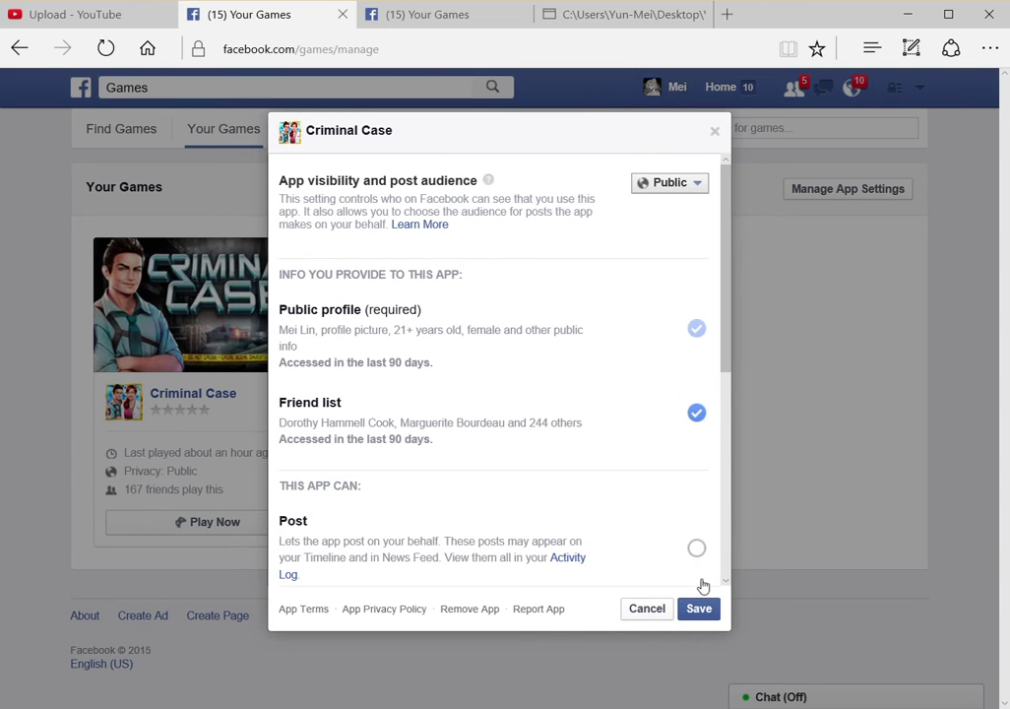
click(703, 616)
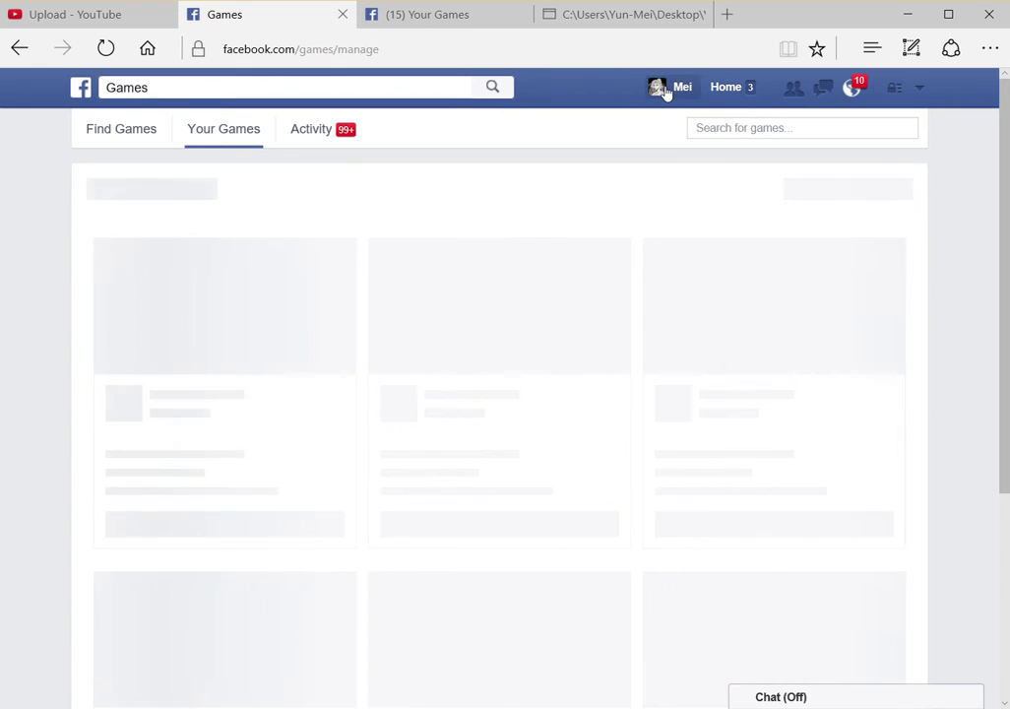
- Go to the home page and close the extra Your Games browser page
click(721, 86)
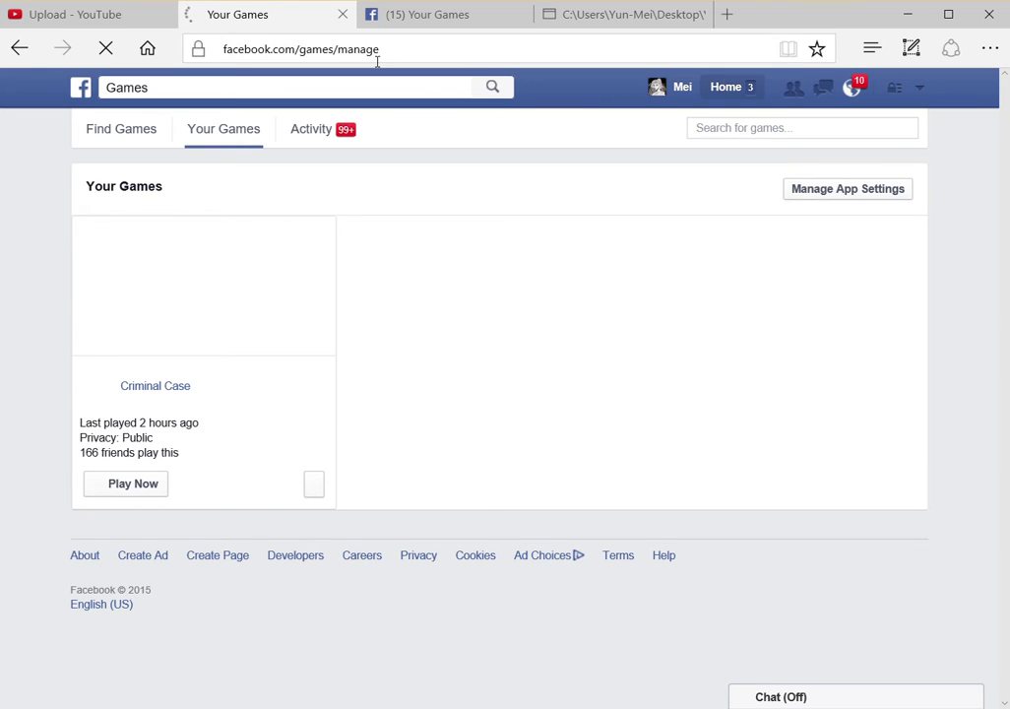
click(522, 16)
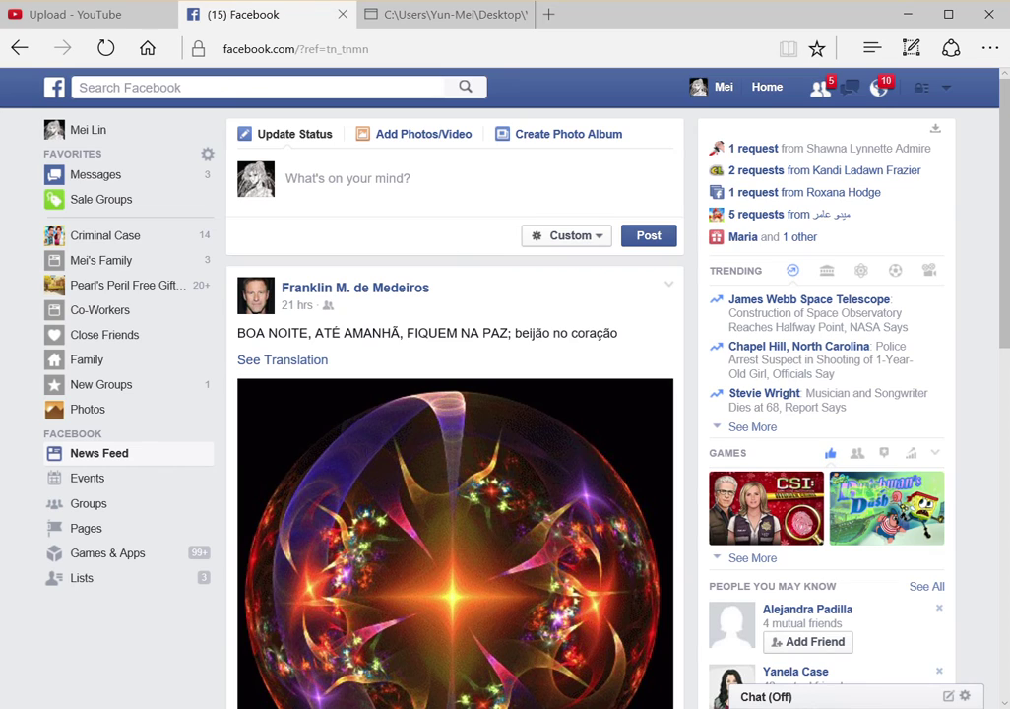
- Start a new friend list and name it with the account owner's first name followed by "'s CC Team"
mouse_move(61, 595)
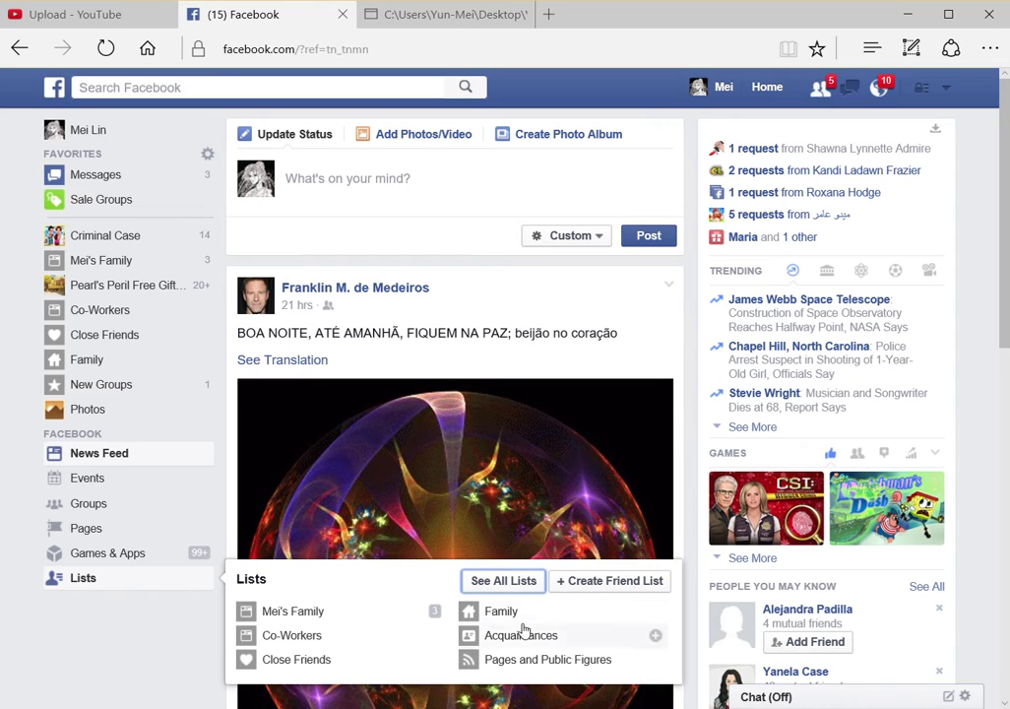
click(631, 589)
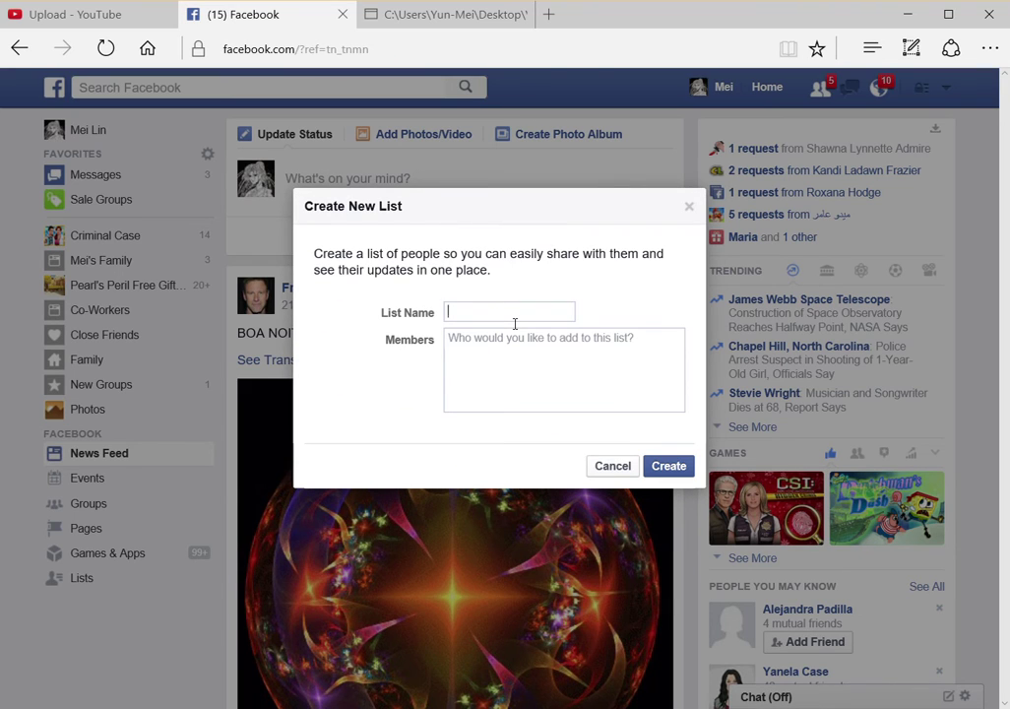
text(Mei's )
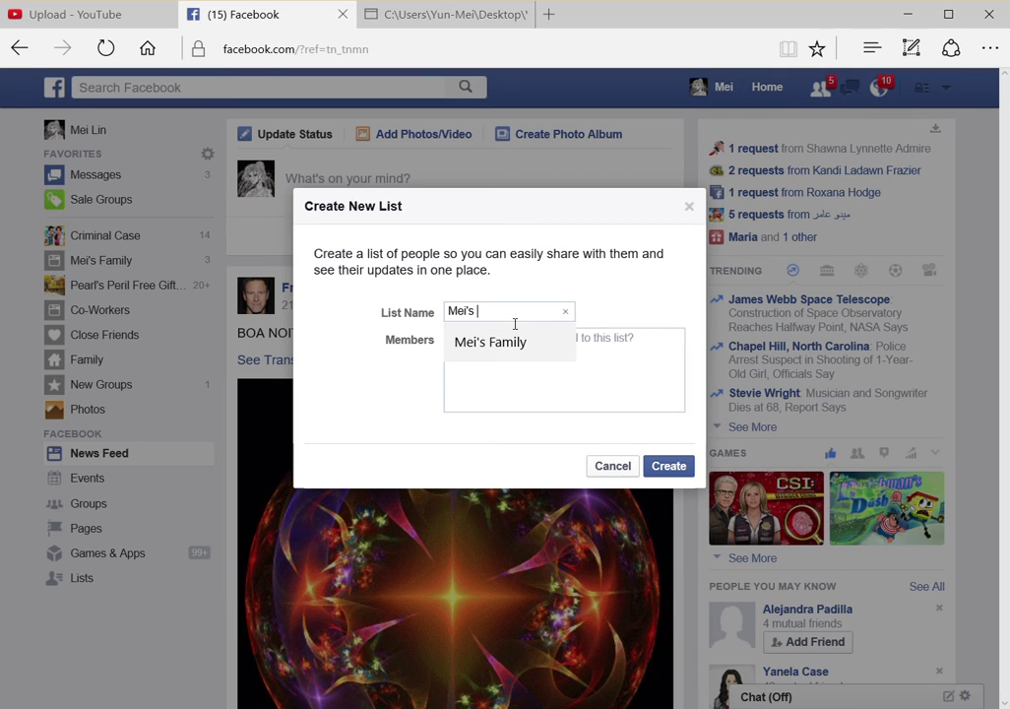
text(CC Team)
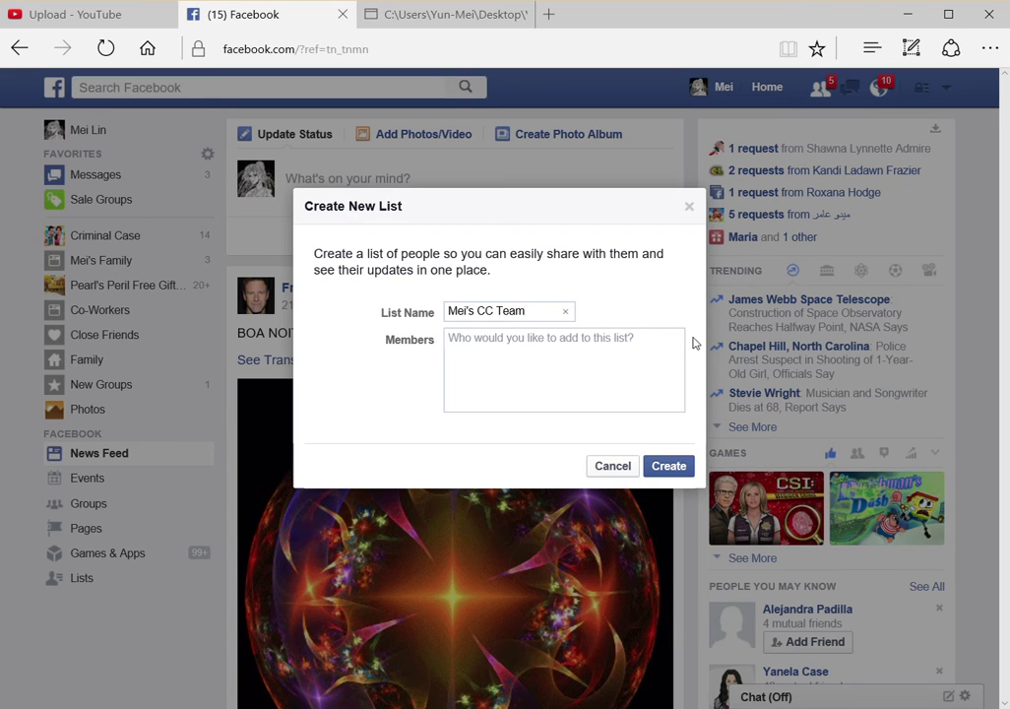
click(658, 466)
click(666, 466)
drag(314, 253, 499, 256)
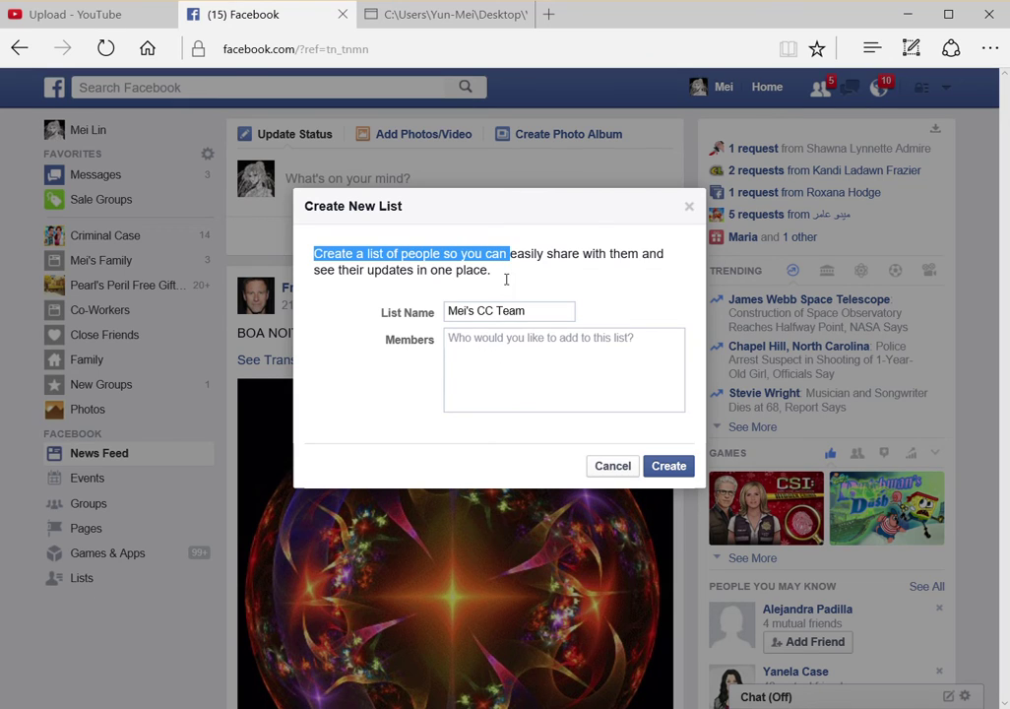
click(519, 198)
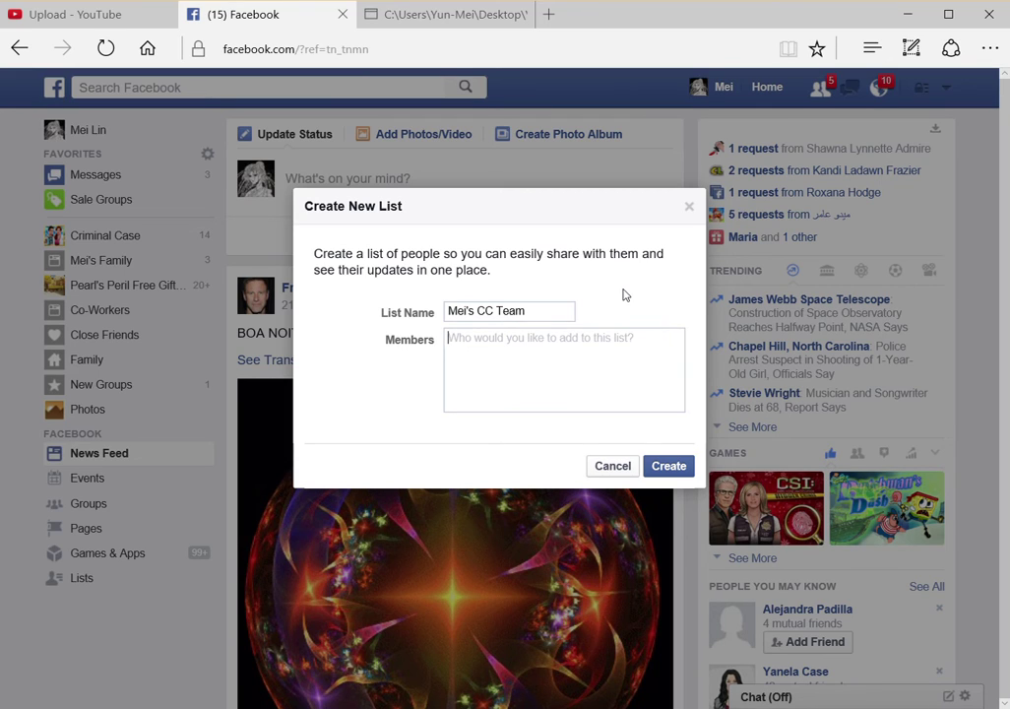
text(fr)
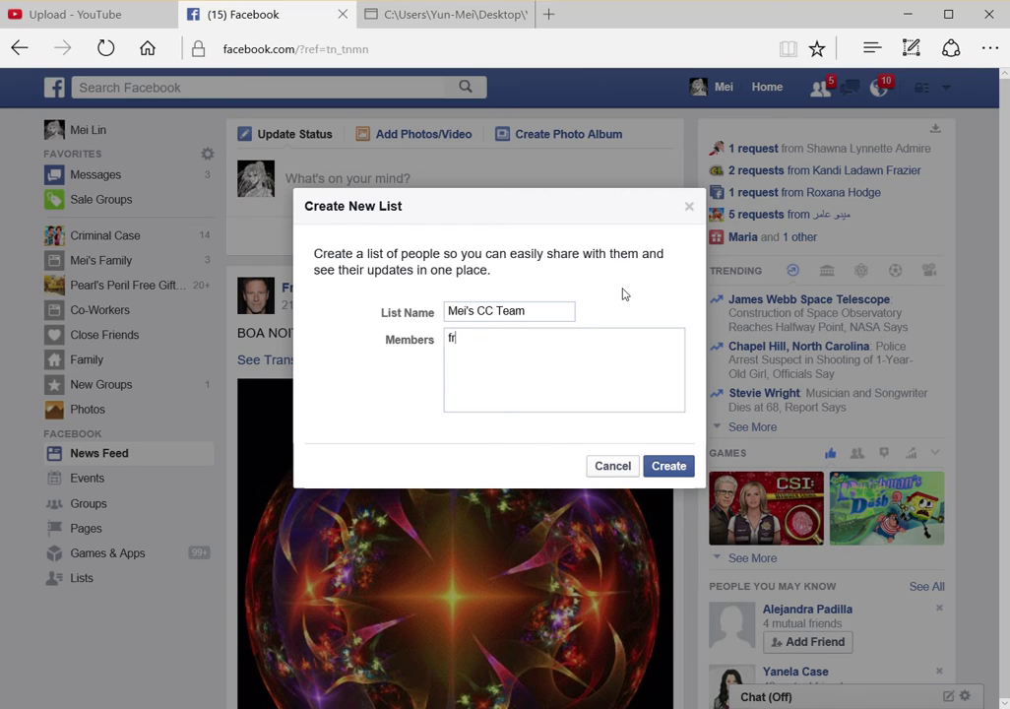
text(a)
key(BackSpace)
key(BackSpace)
key(BackSpace)
- Add four friends as members of the new CC Team list and create the list
text(angel)
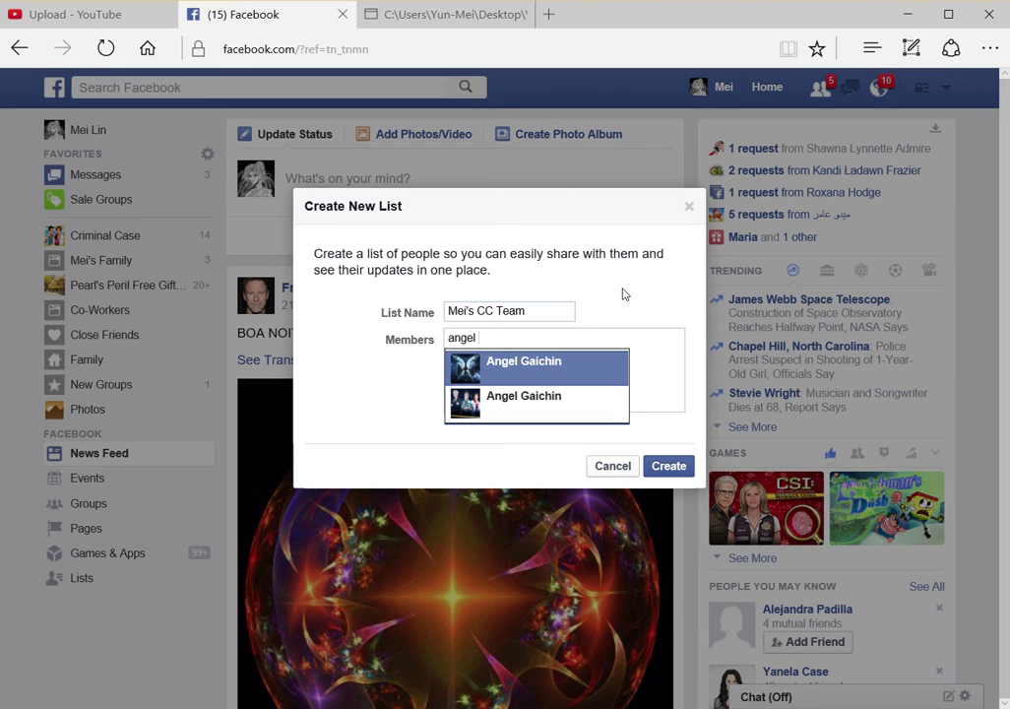
click(557, 406)
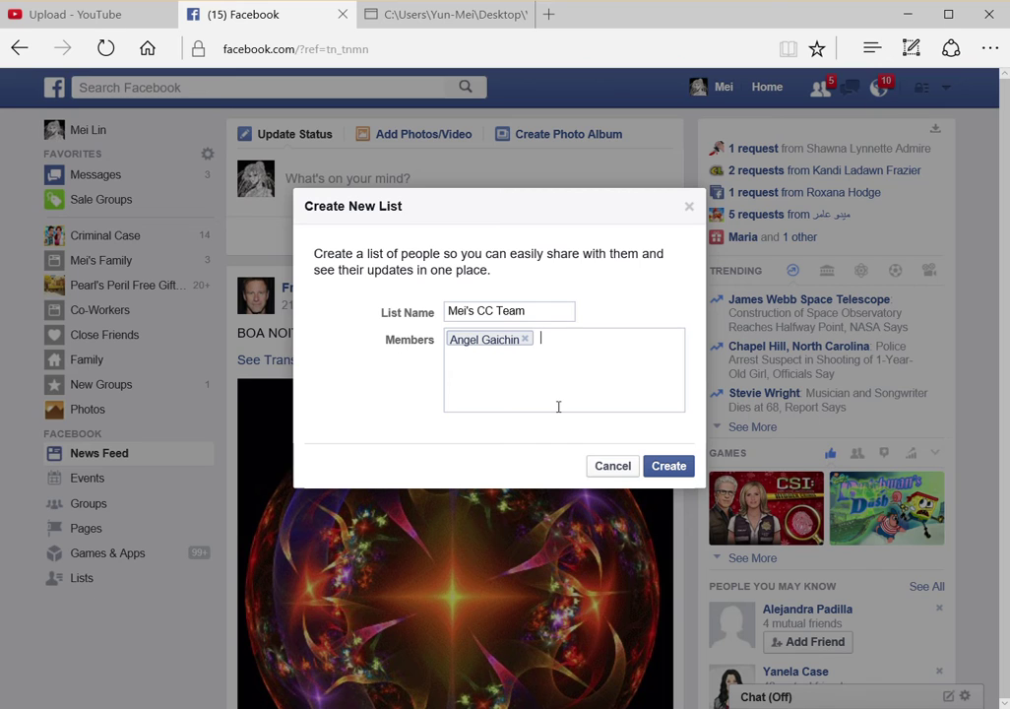
text(negat)
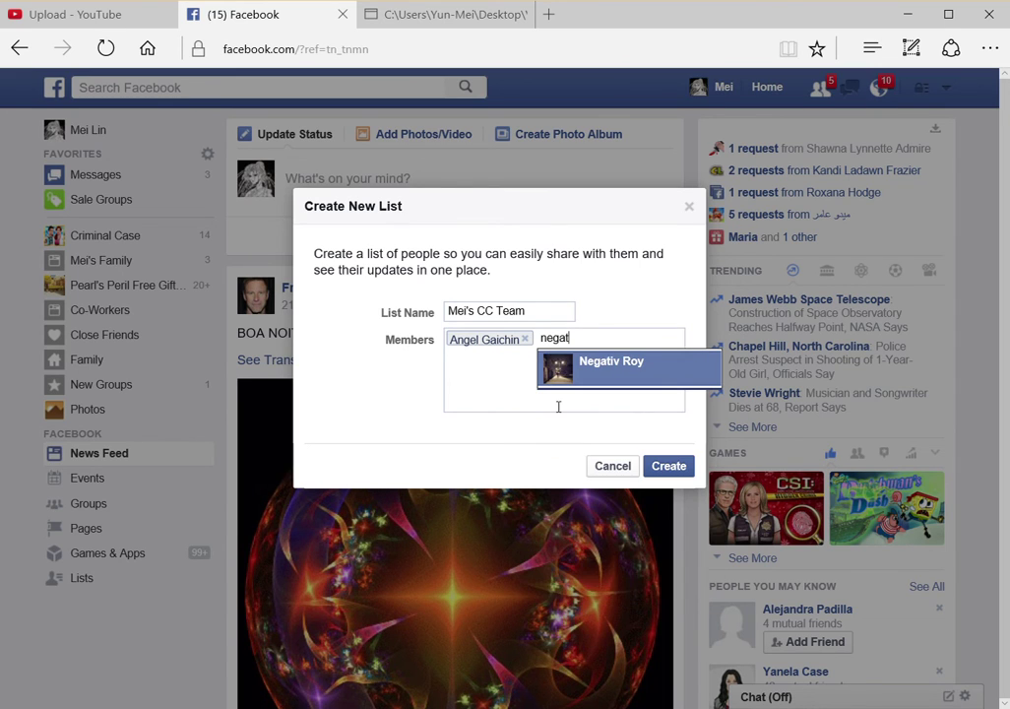
key(Return)
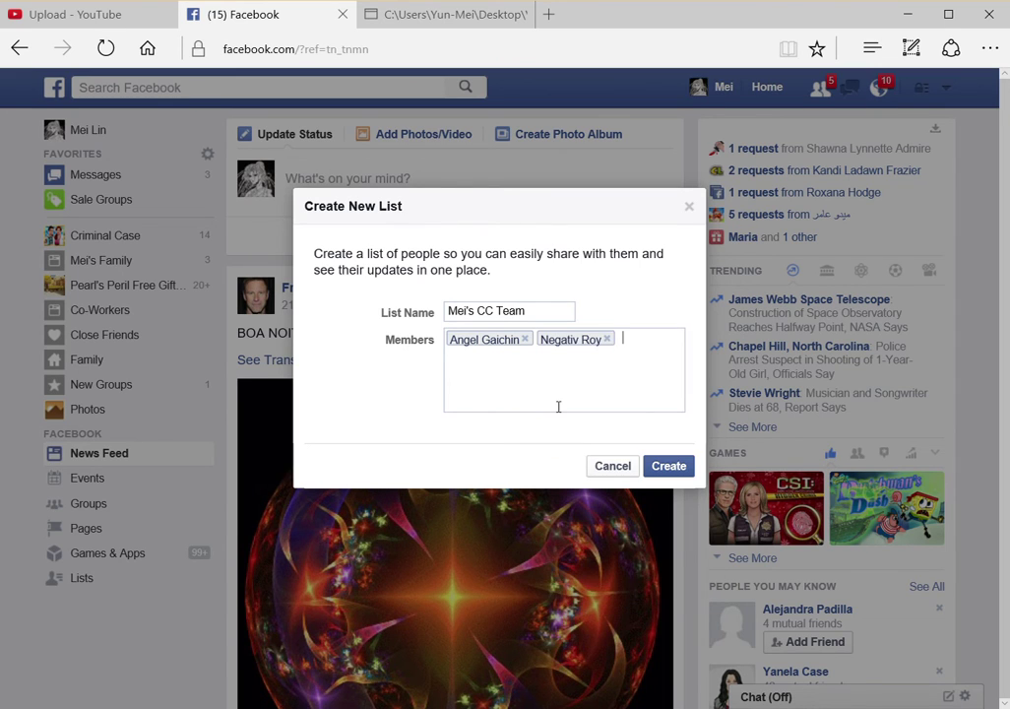
text(ne)
key(Return)
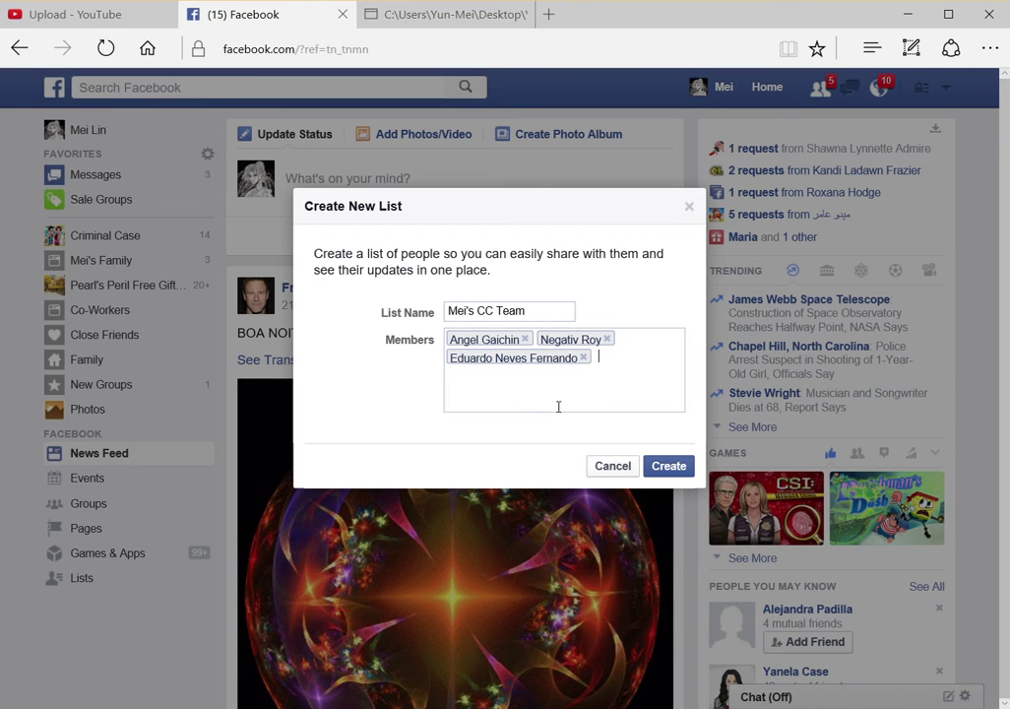
text(ed)
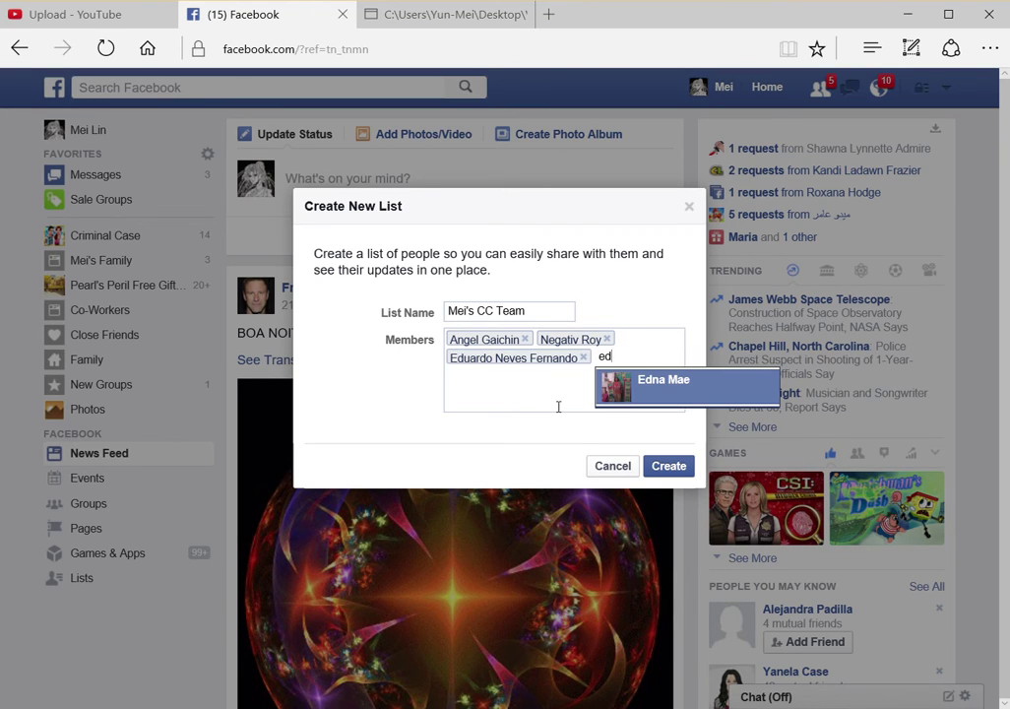
key(Return)
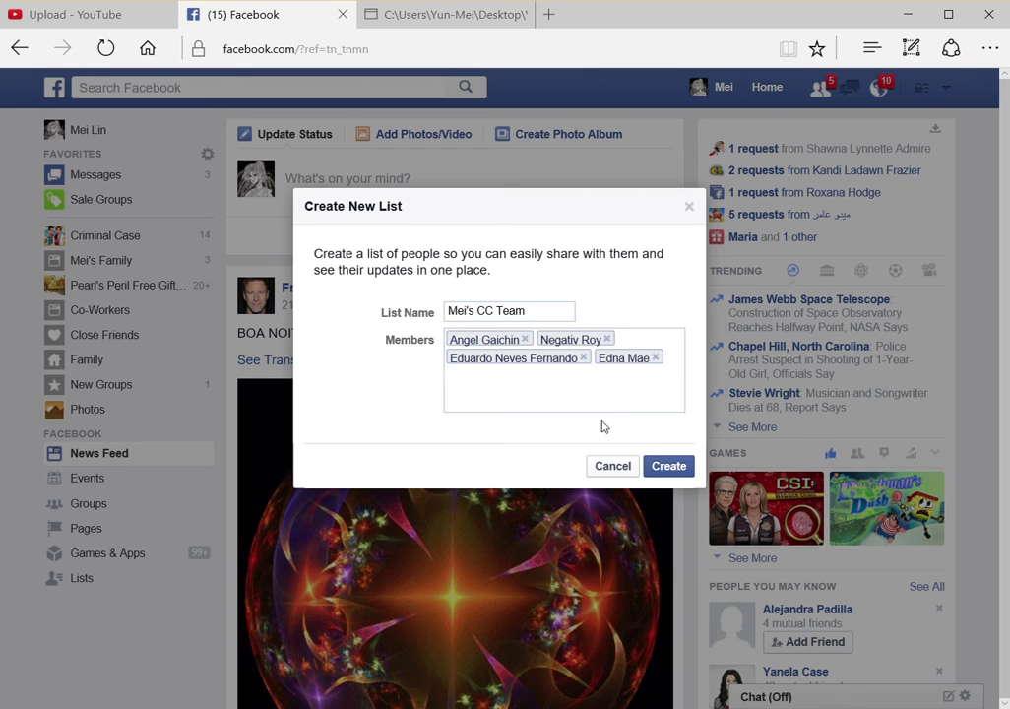
click(668, 467)
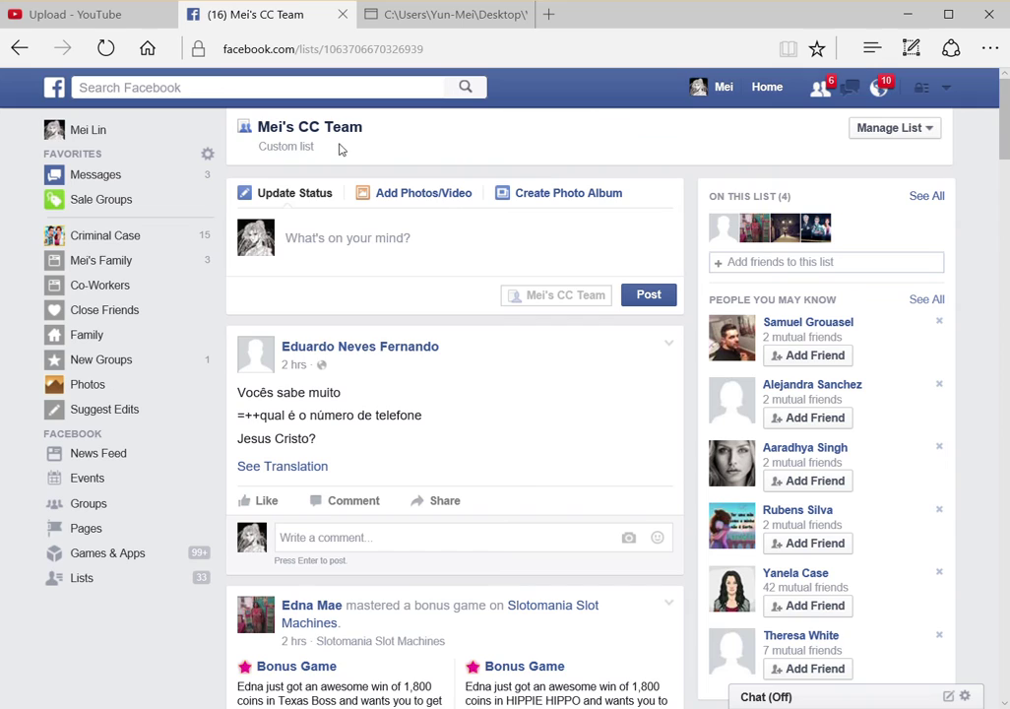
- Examine the rename, edit and delete options for managing the CC Team list, leaving them unused
click(924, 133)
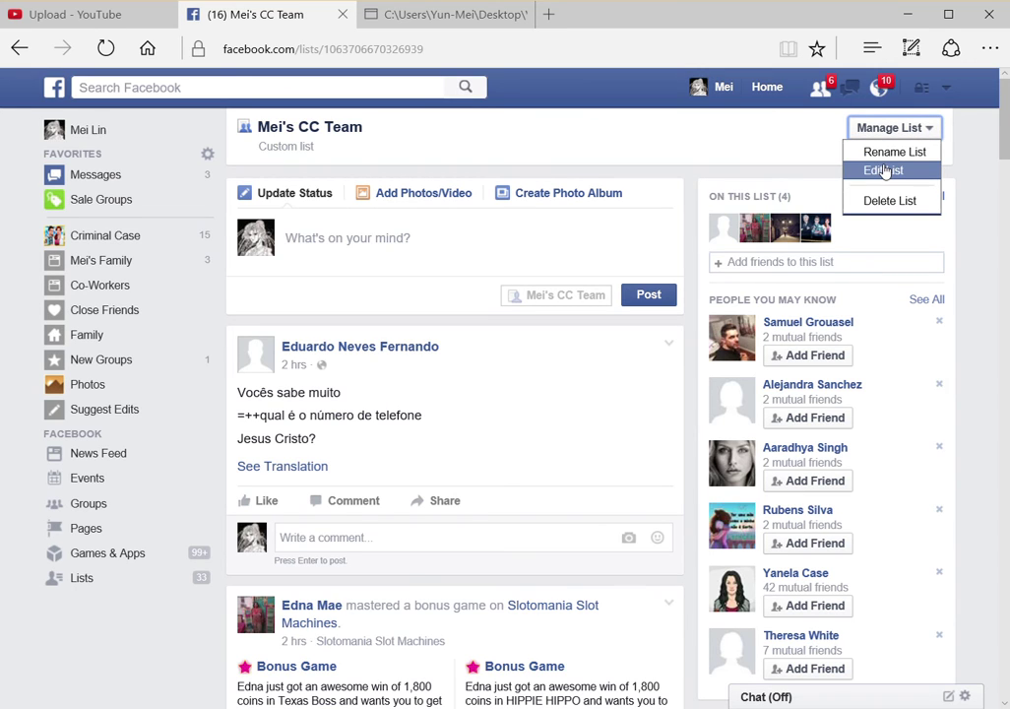
click(974, 228)
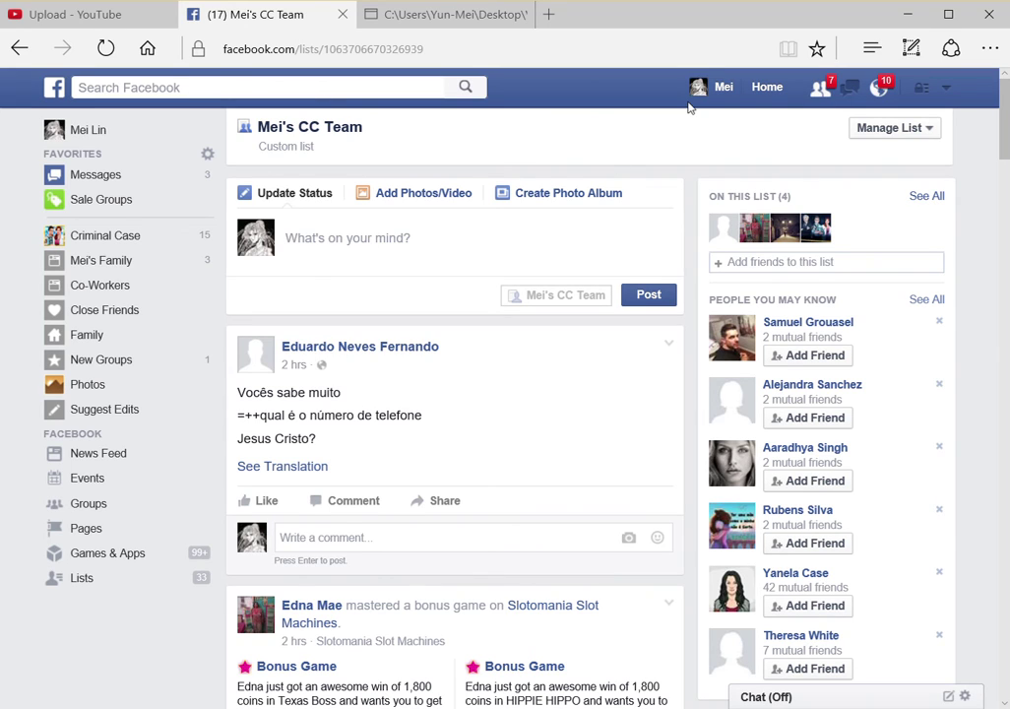
- Return to the home page and set the audience of a new status update to the CC Team list
click(771, 88)
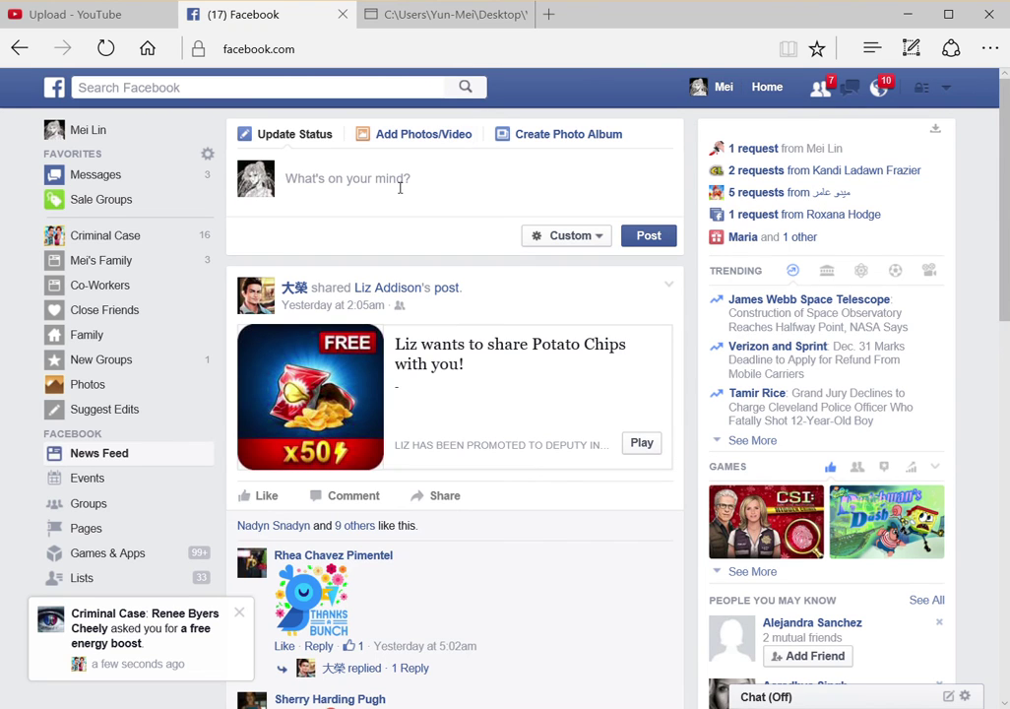
click(495, 173)
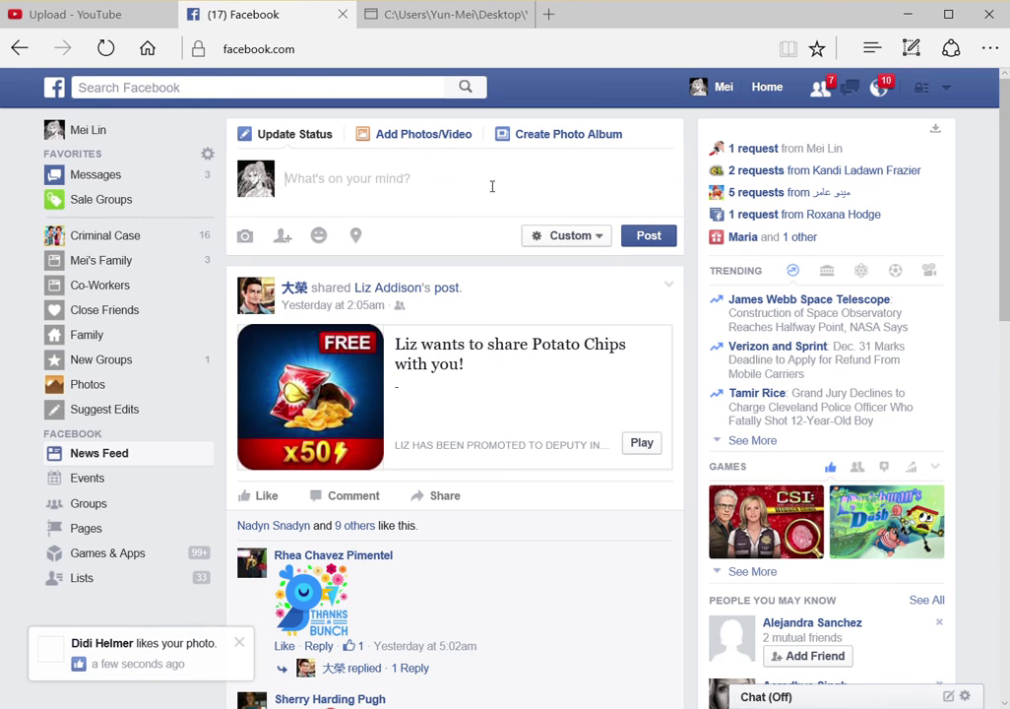
click(580, 243)
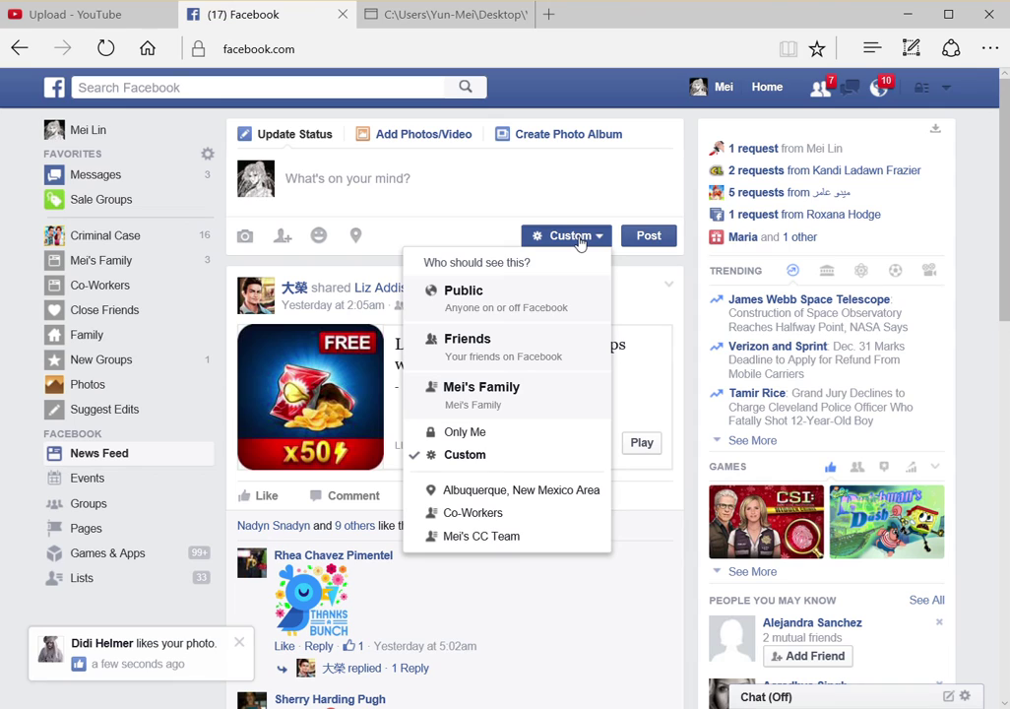
click(527, 537)
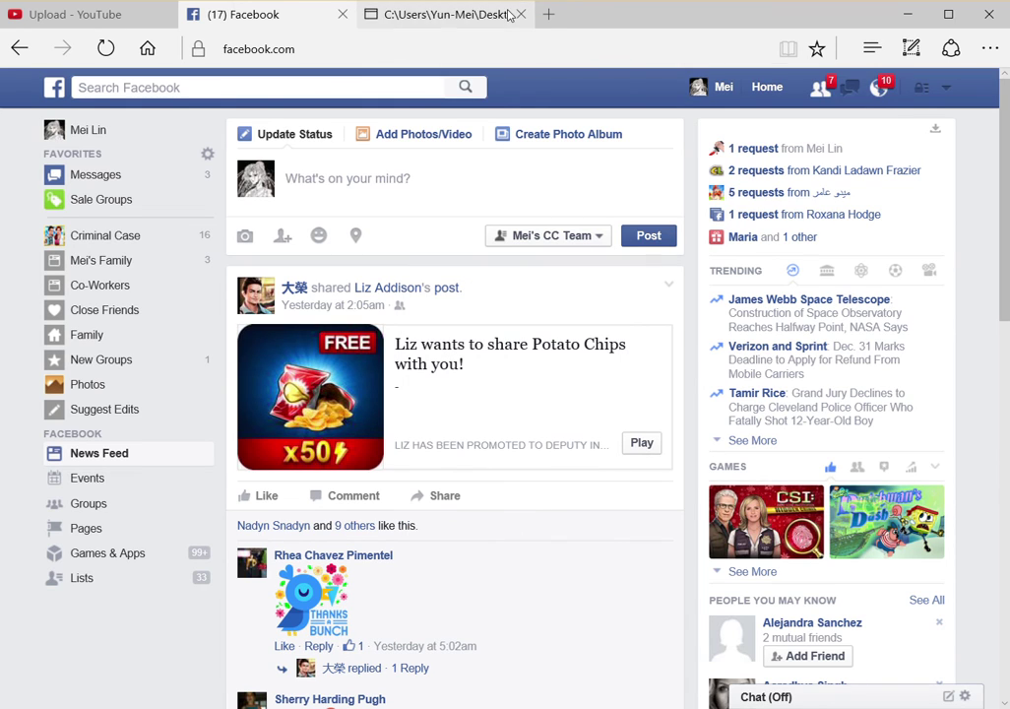
- Write the status "Pretend shared OJ (for tutorial)", publish it to the CC Team list and check it in the news feed
click(503, 185)
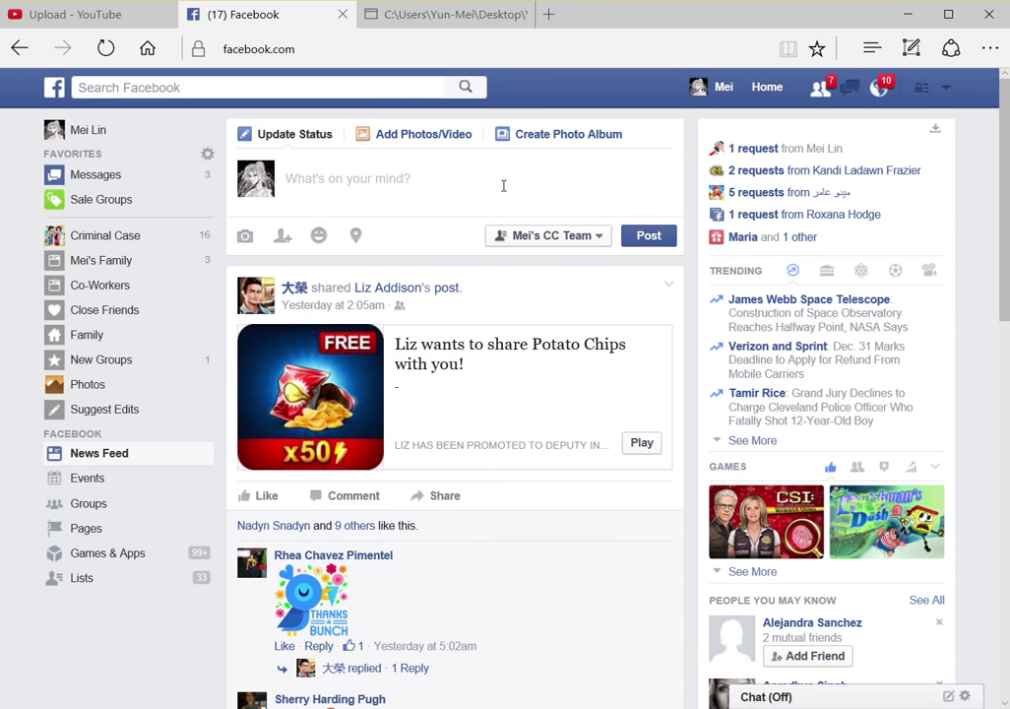
text(Pretend)
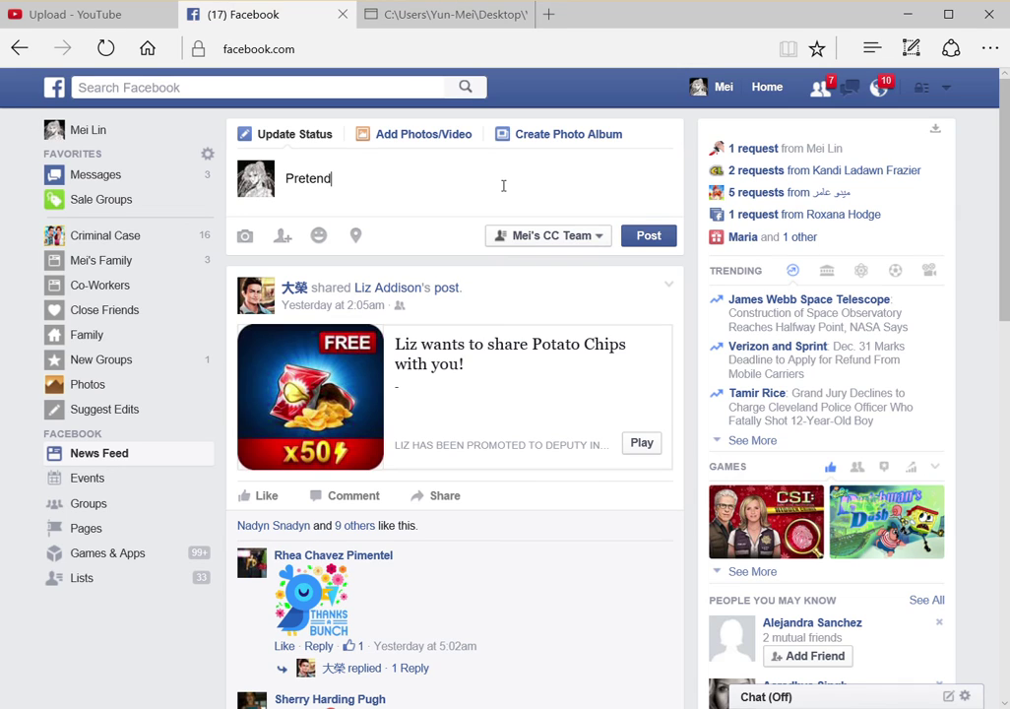
text( shared OJ)
text((for tutoria)
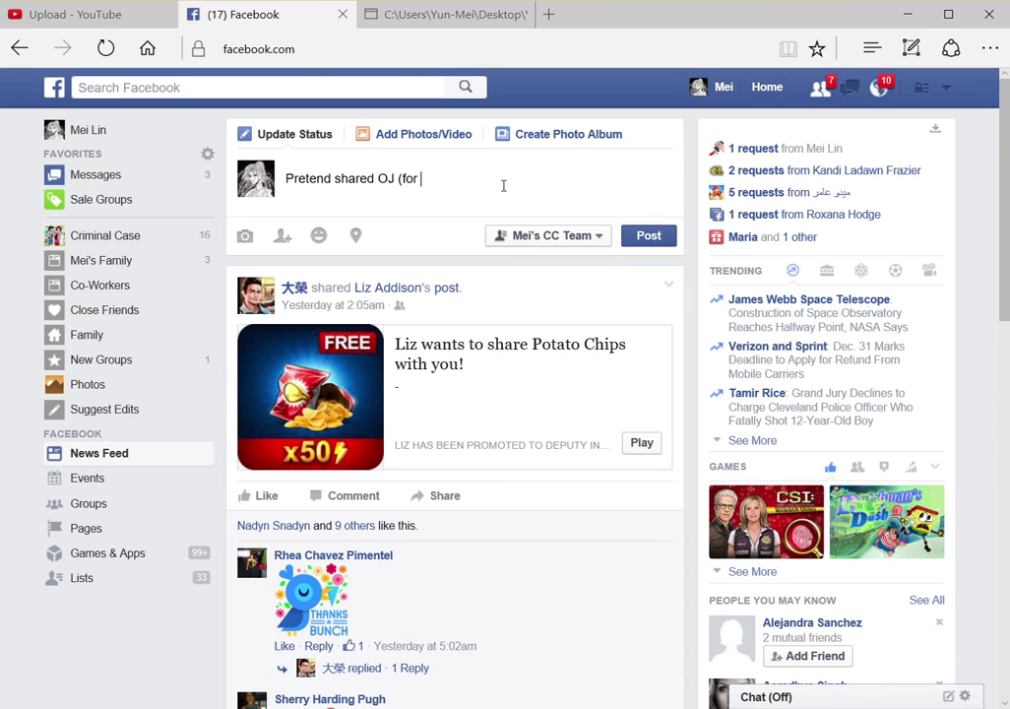
text(l))
click(665, 246)
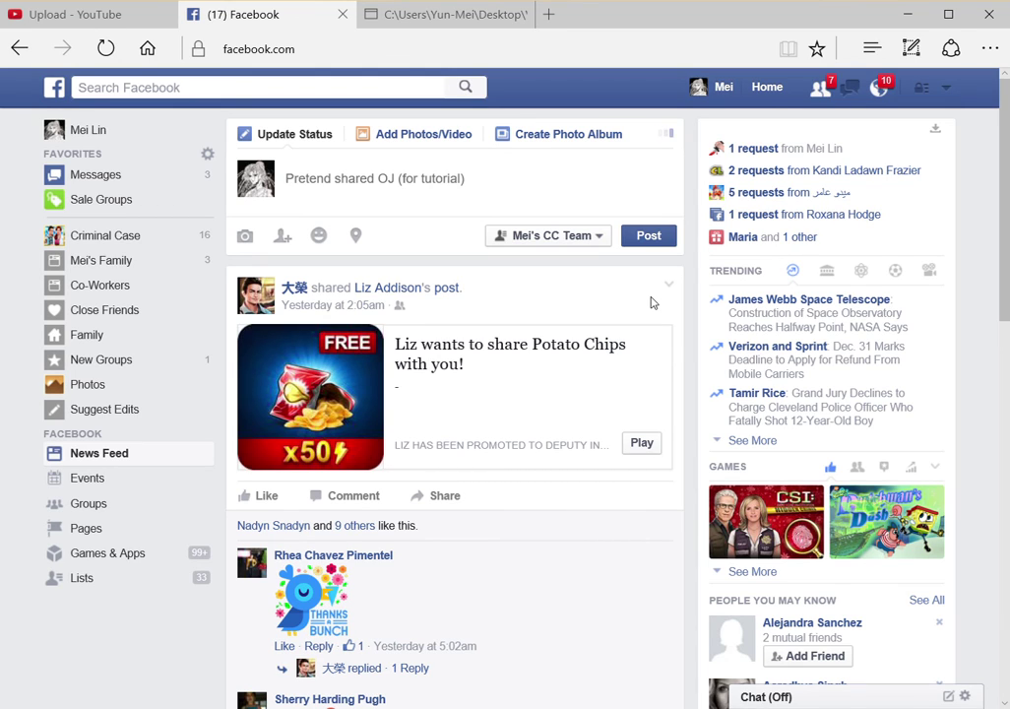
scroll(651, 303, down, 3)
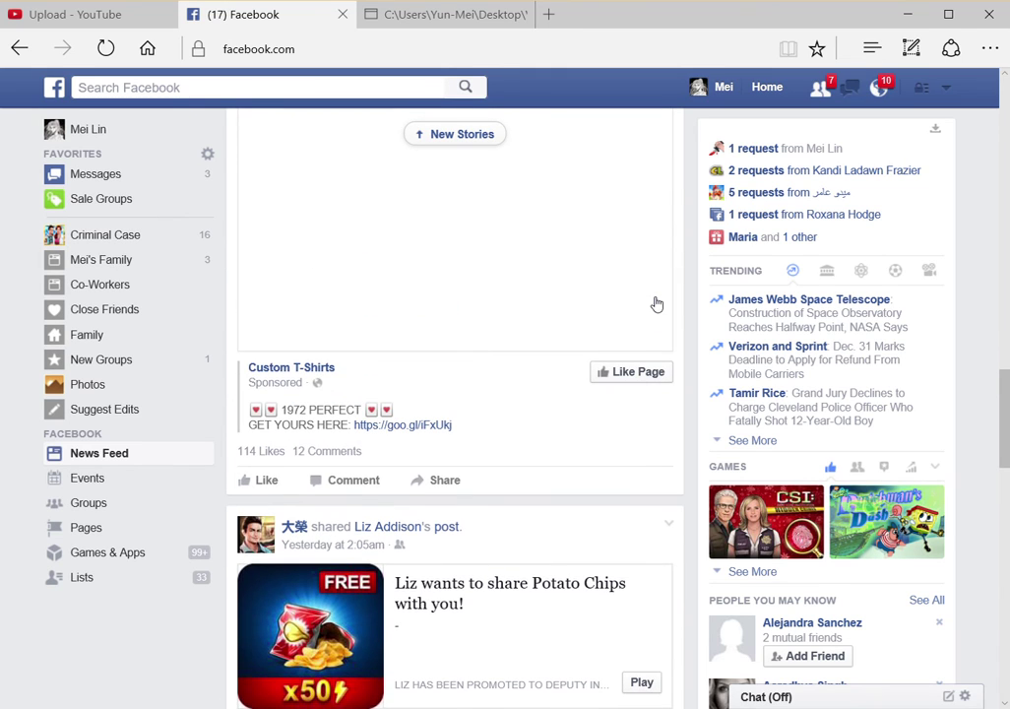
scroll(657, 305, up, 5)
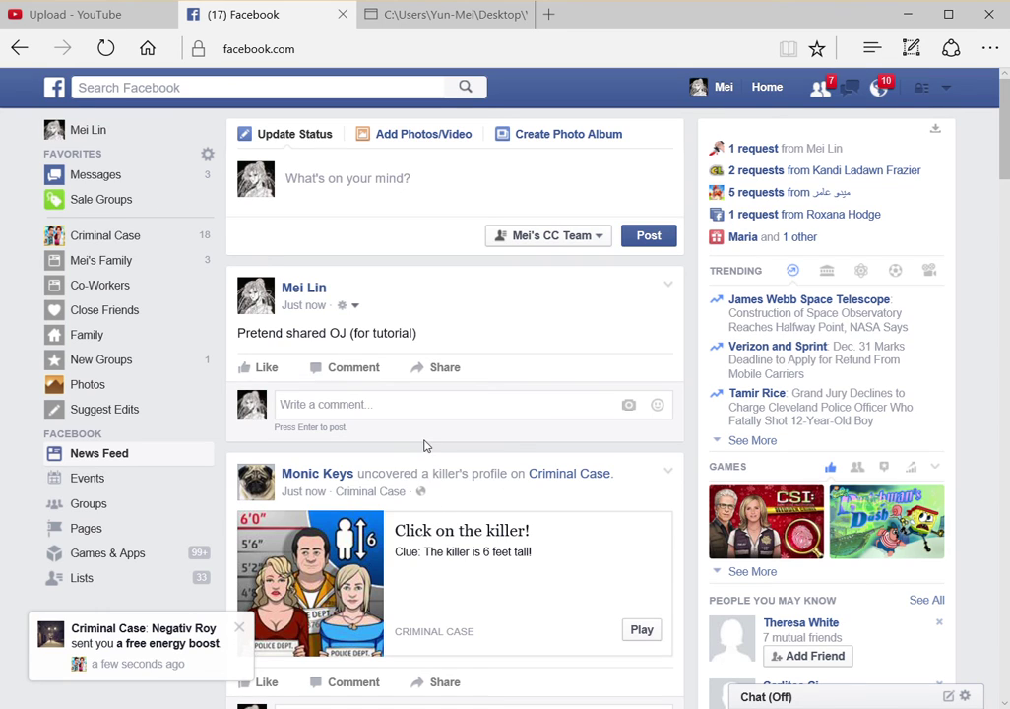
- Write a new status "Real life happenings, friends!" and set its audience to Friends
click(450, 204)
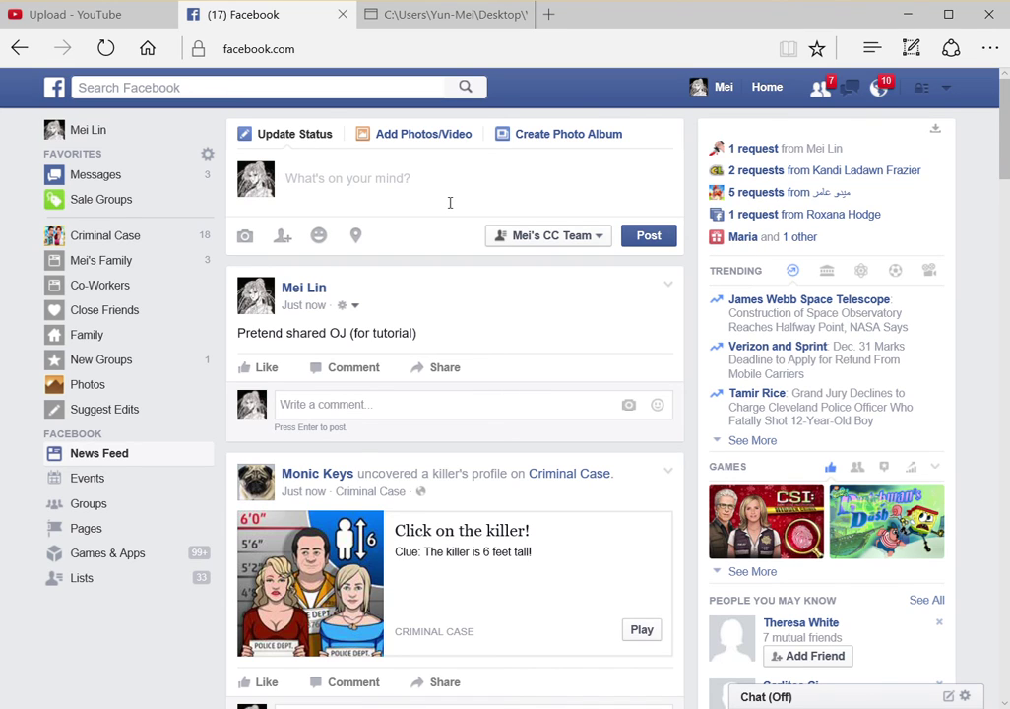
text(Real life)
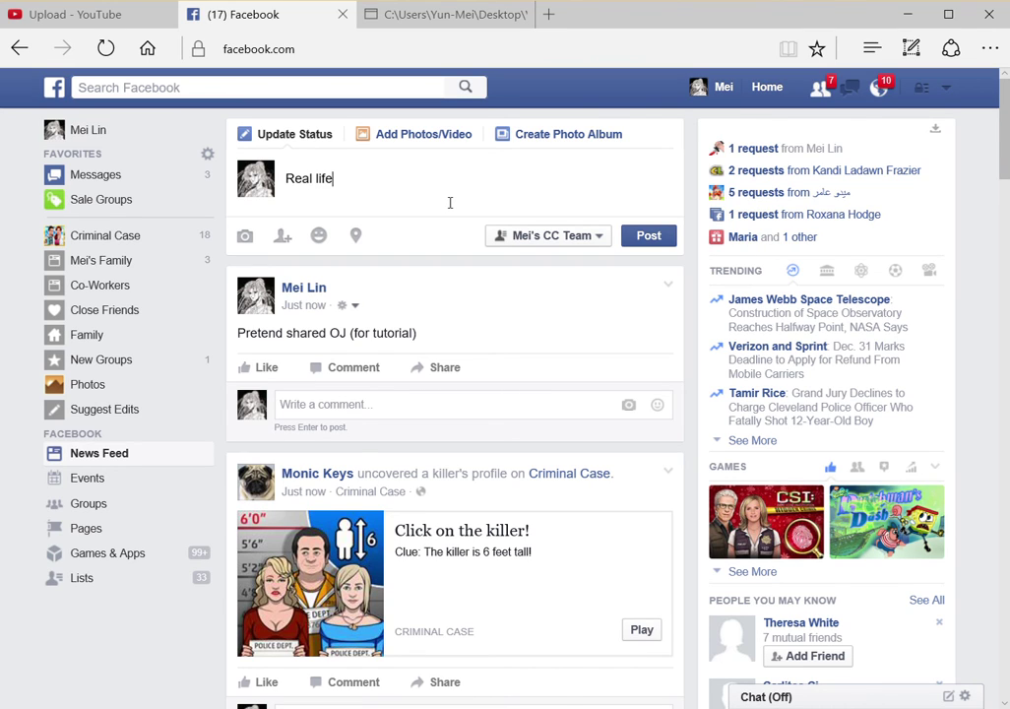
text( happenings, friends!)
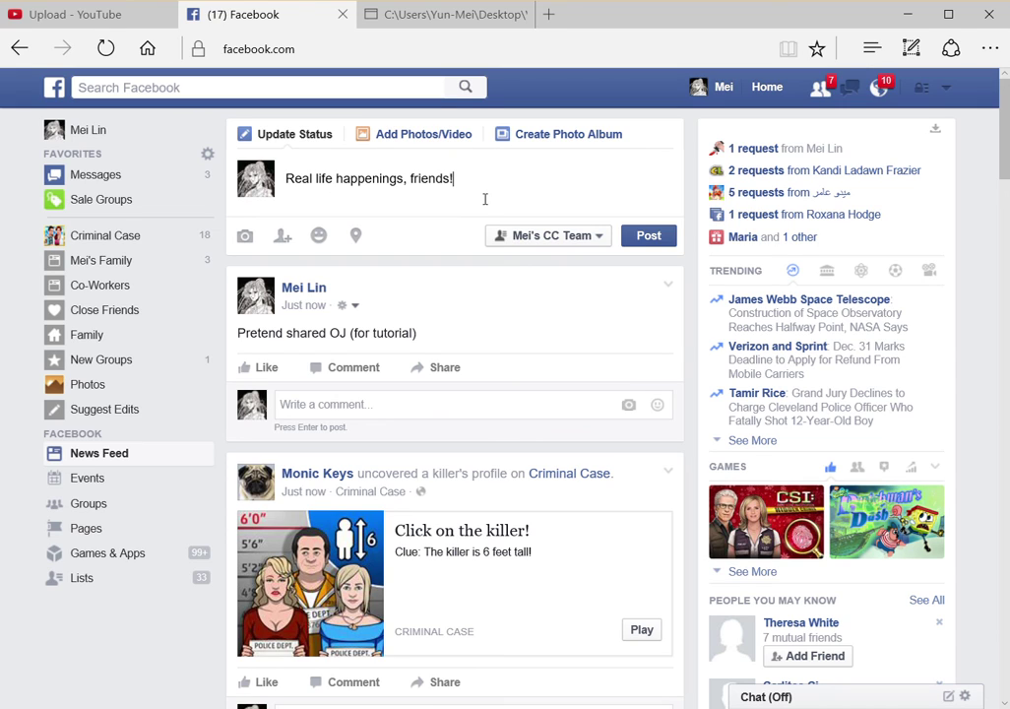
click(532, 249)
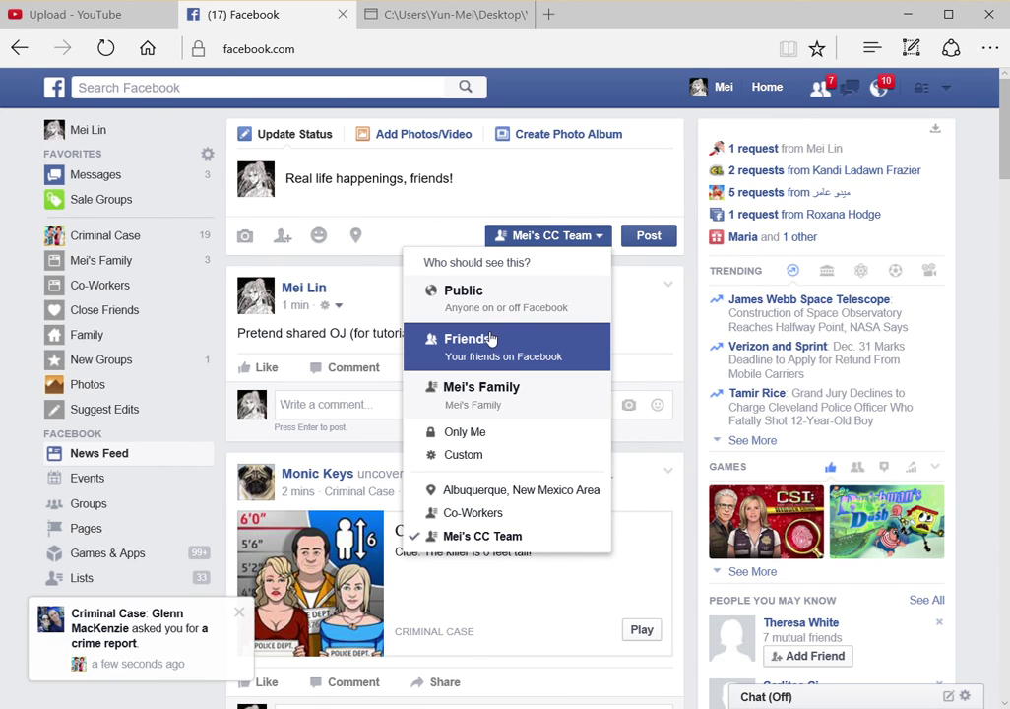
click(479, 340)
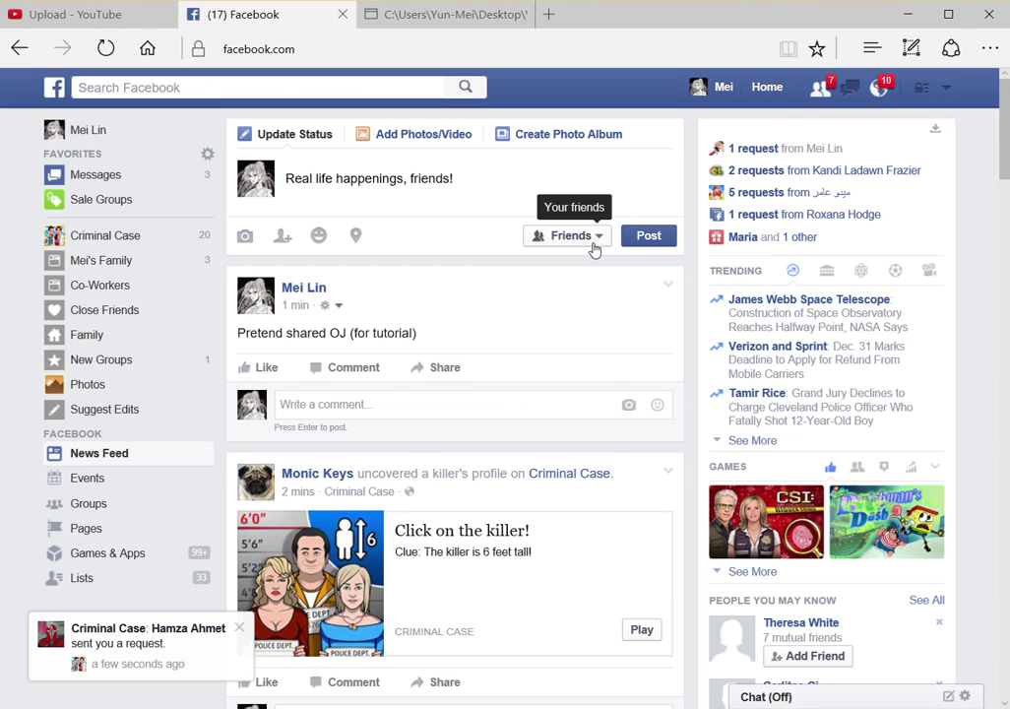
- Give the status a custom audience that shares with Friends but excludes the CC Team list
click(593, 248)
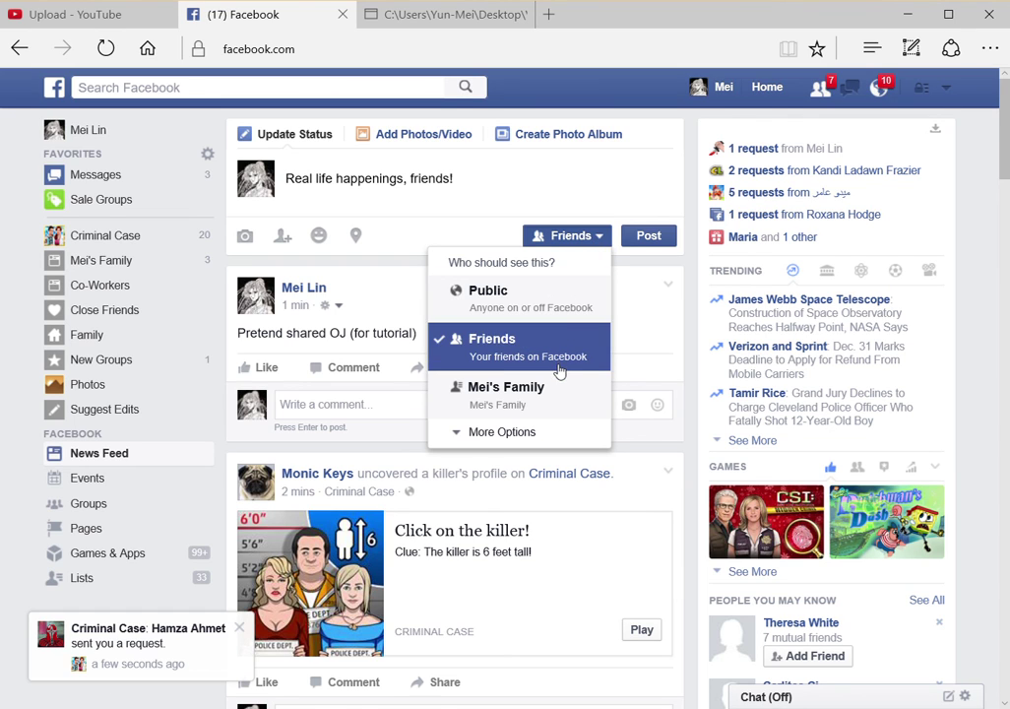
click(502, 433)
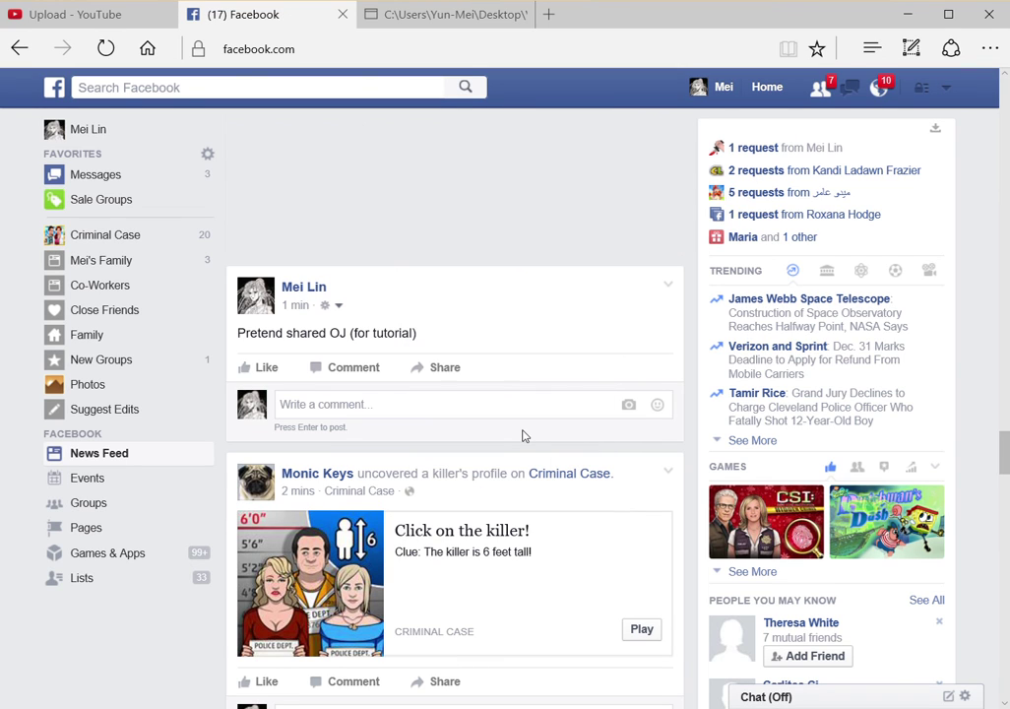
scroll(613, 229, up, 5)
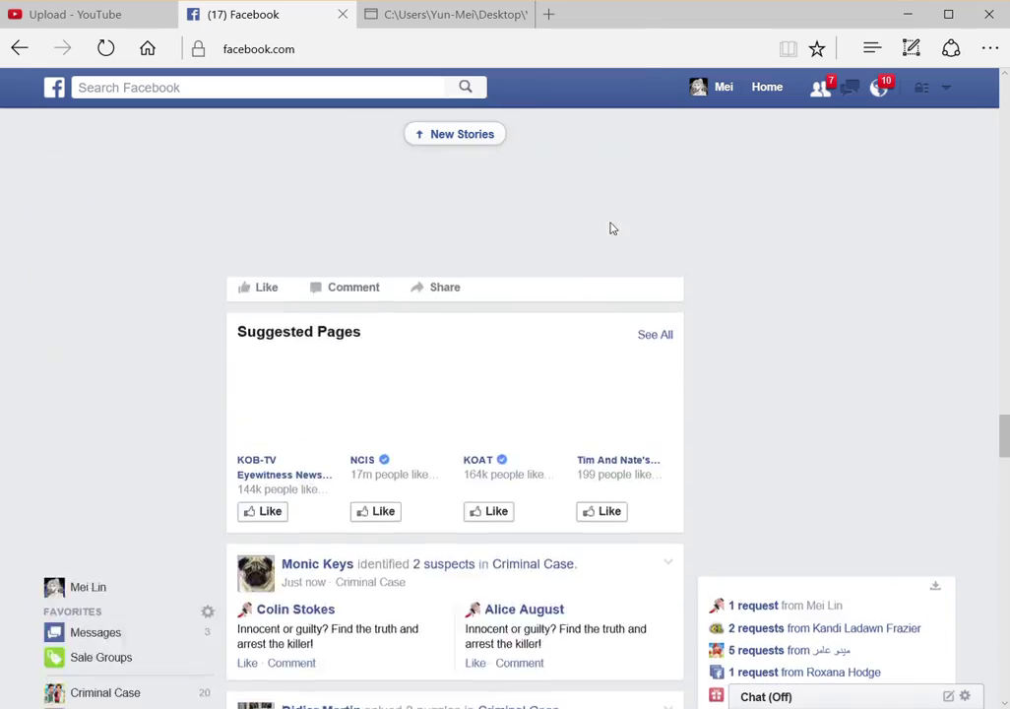
scroll(612, 230, up, 5)
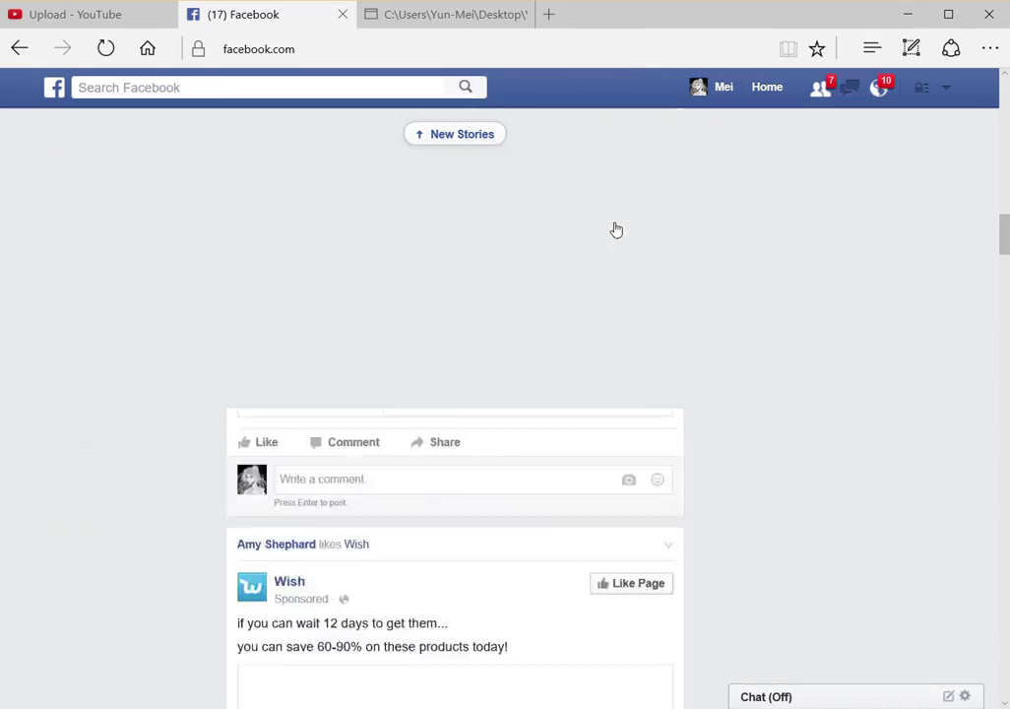
scroll(616, 228, up, 5)
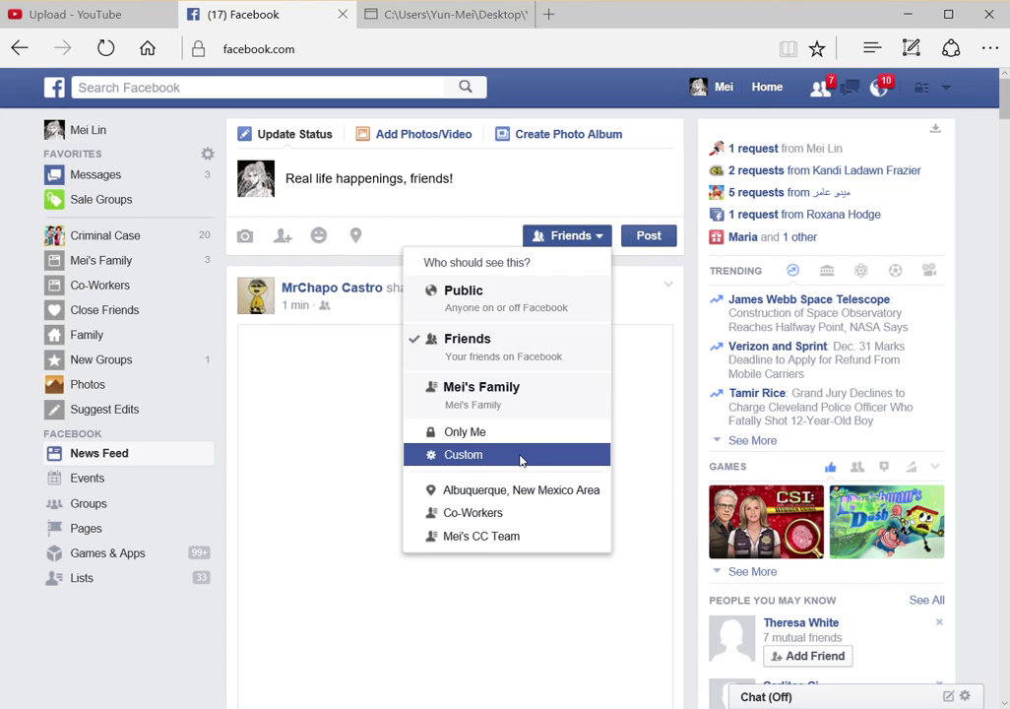
click(522, 460)
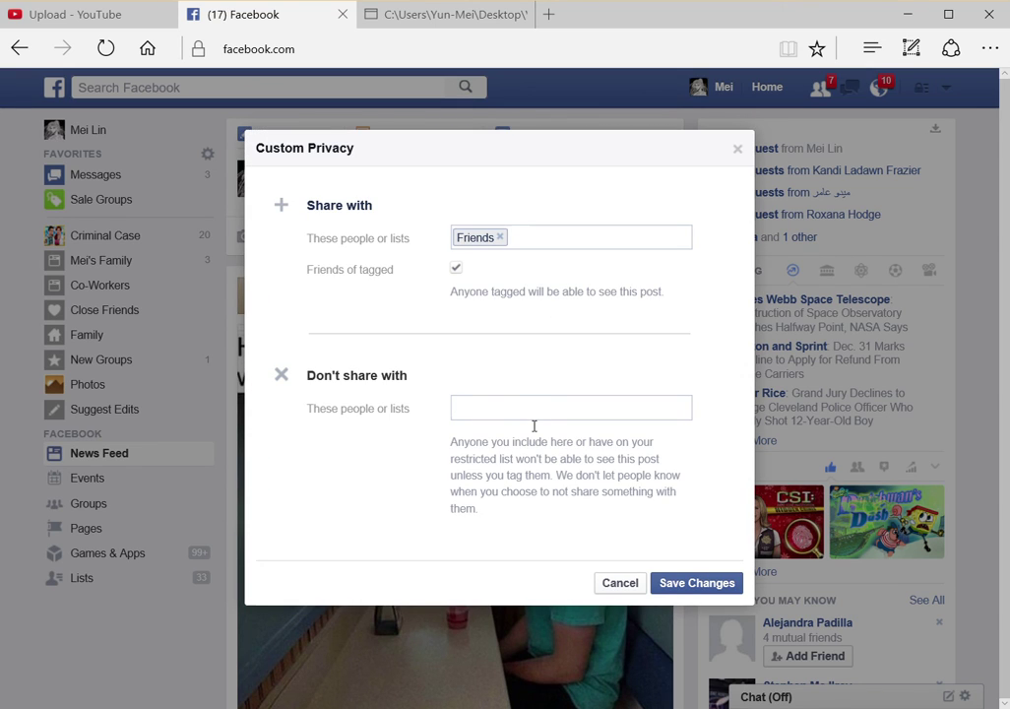
text(Mei's )
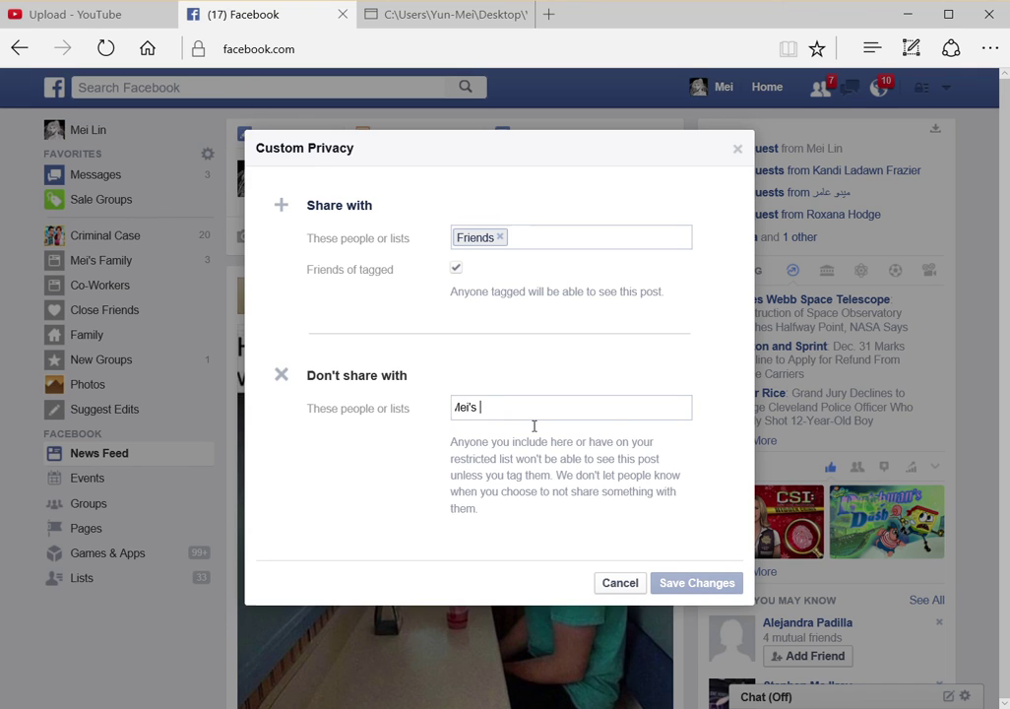
text(CC)
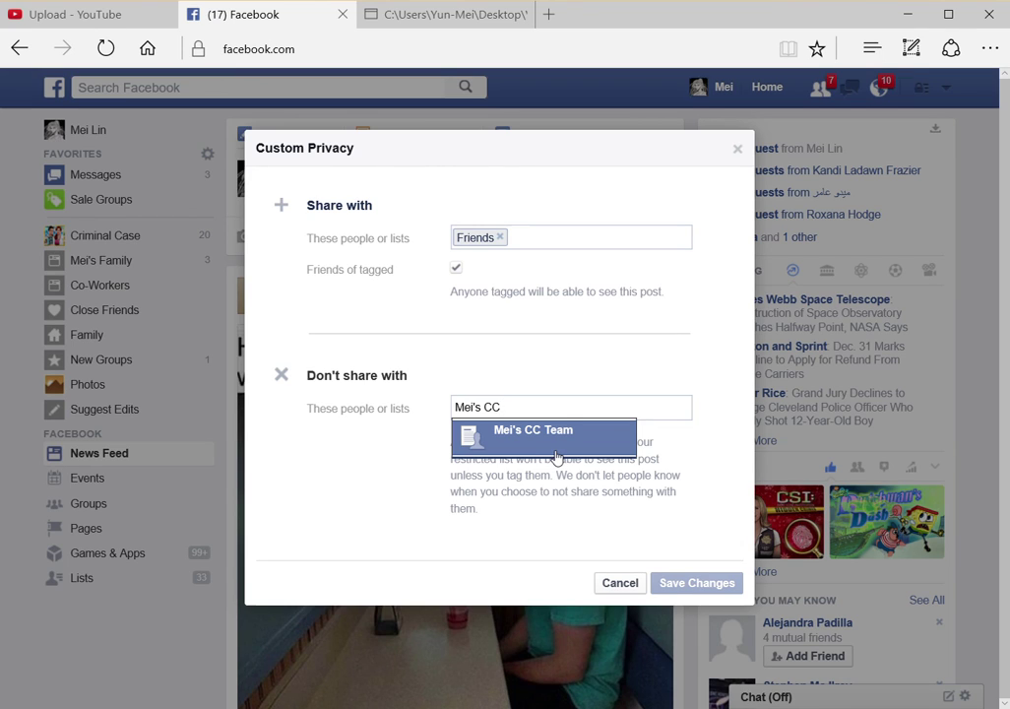
click(563, 423)
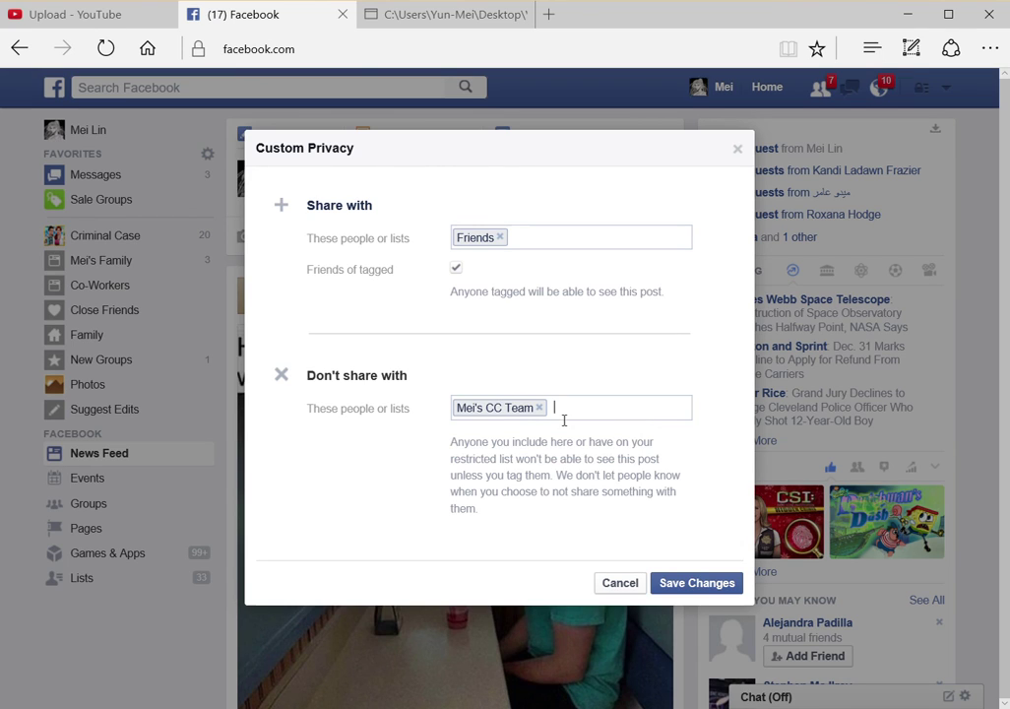
- Turn off sharing with friends of tagged people, save the custom privacy settings and publish the status
click(465, 274)
click(666, 589)
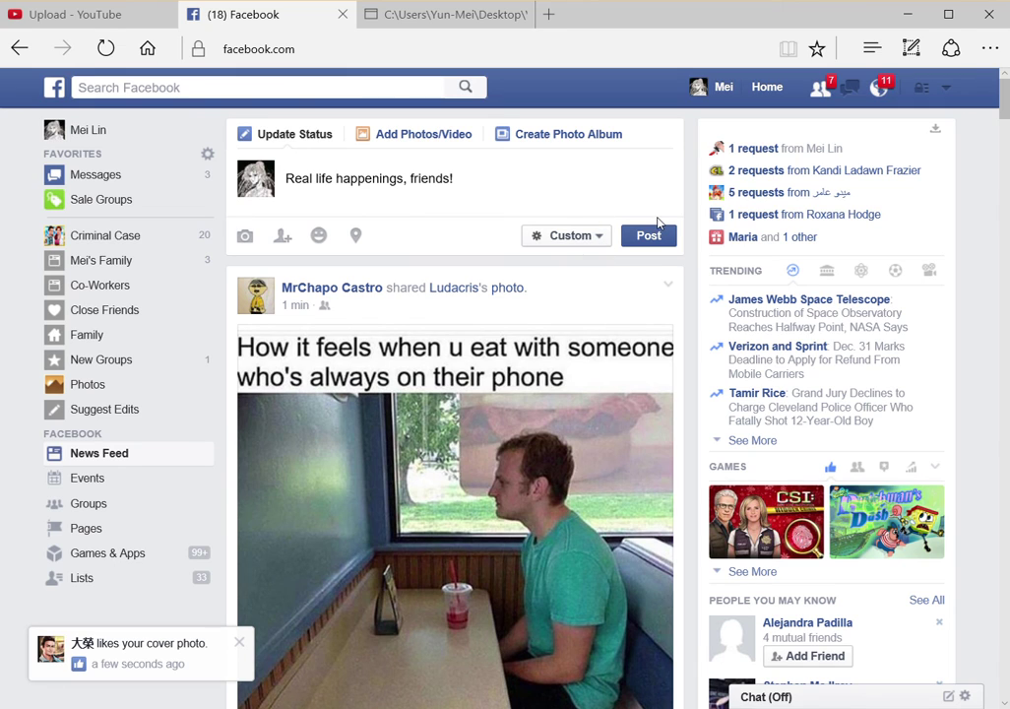
click(649, 237)
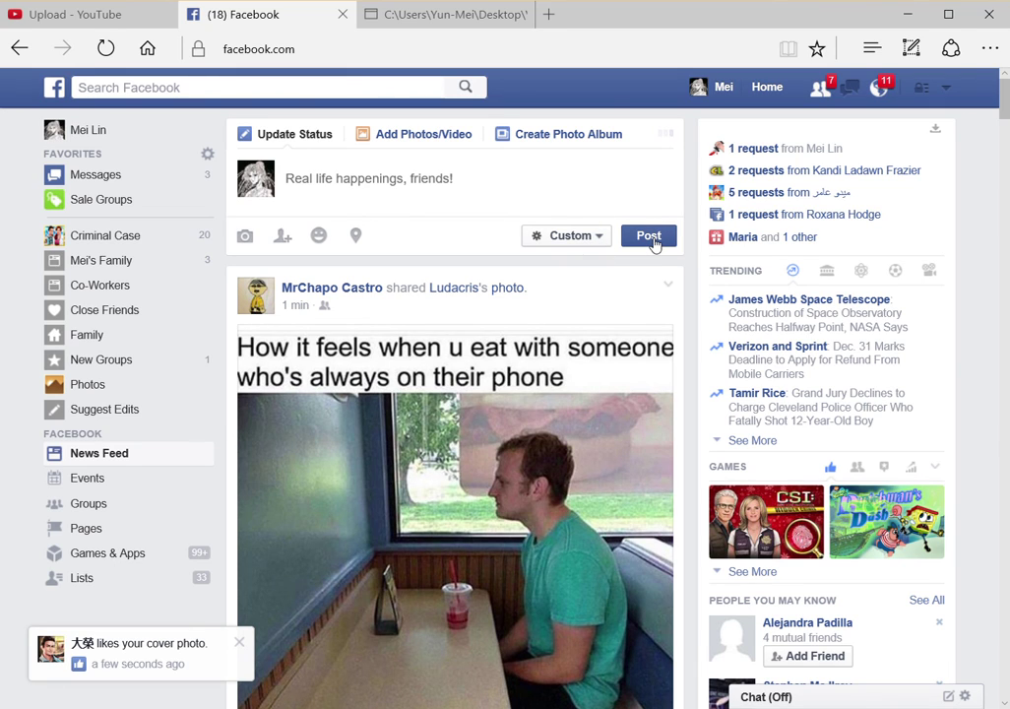